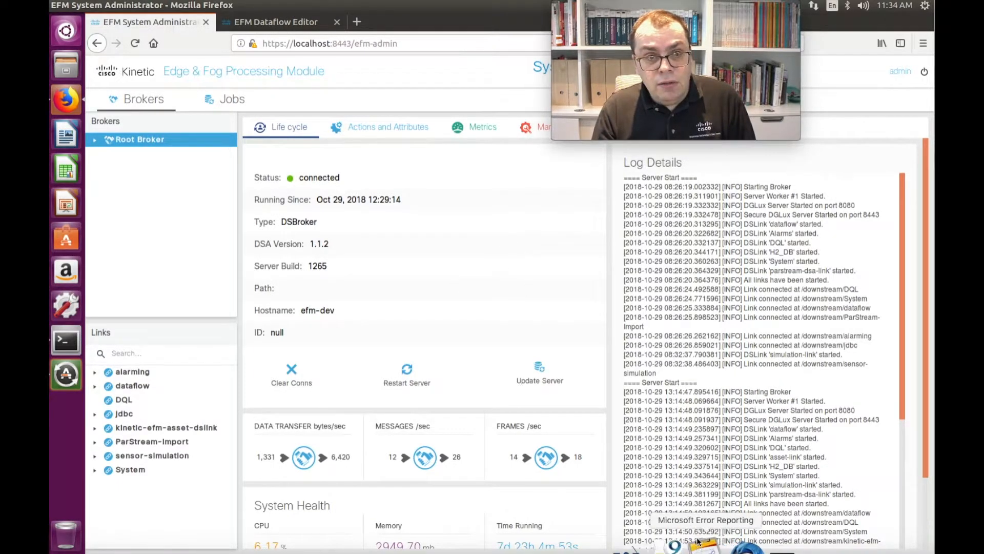
Step: View the Dataflow Editor page and return to the System Administrator page
click(288, 24)
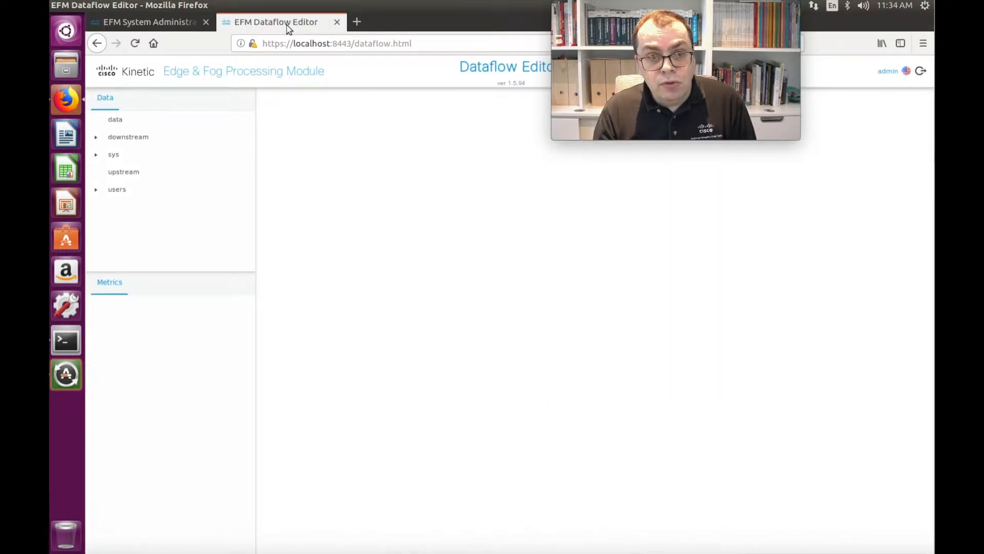
click(163, 22)
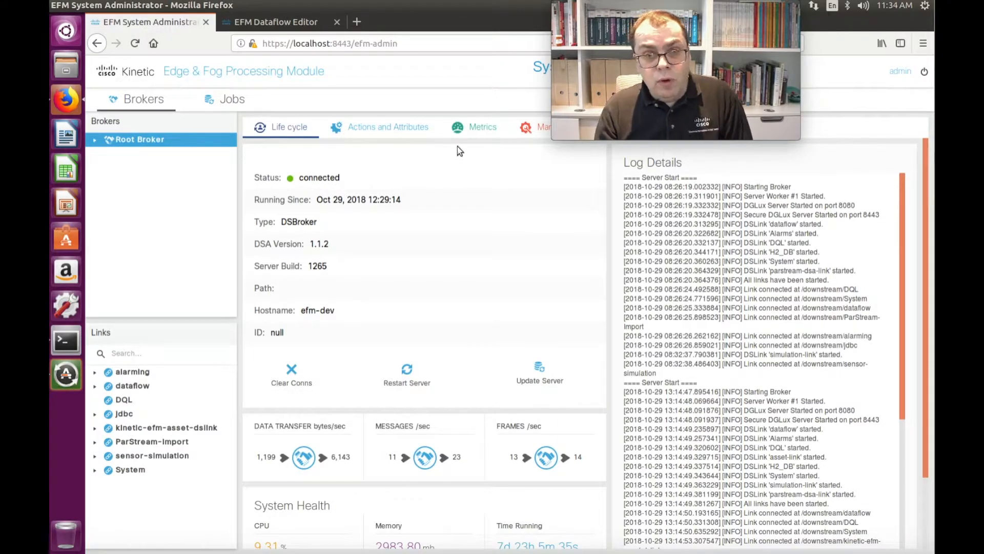
Step: Open the Root Broker's management view, select the links node and expand it to list the installed links
click(531, 131)
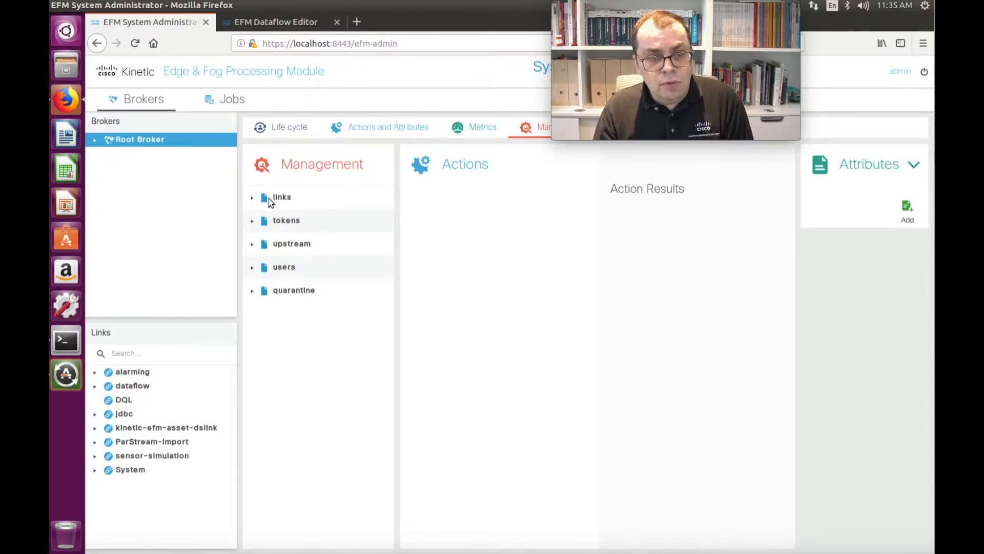
click(293, 203)
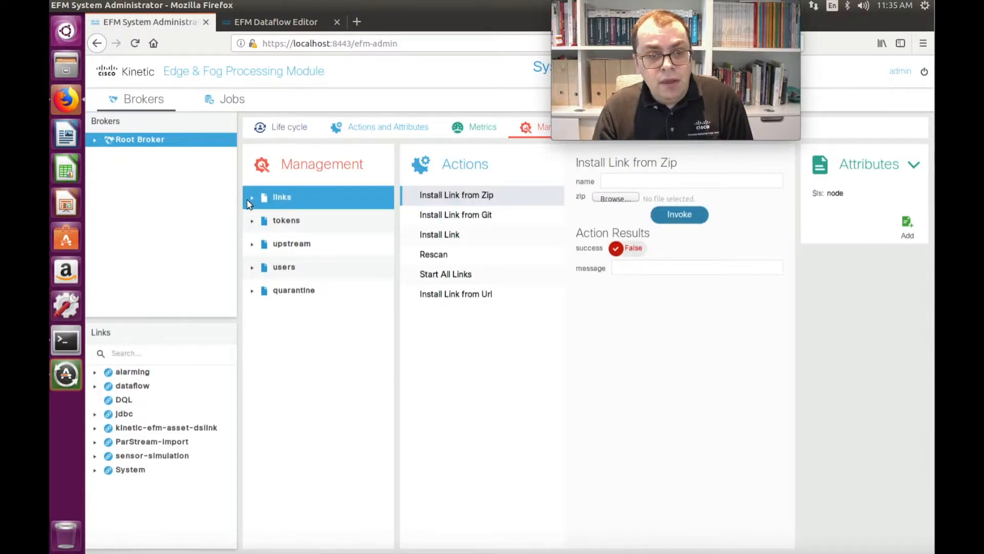
click(251, 201)
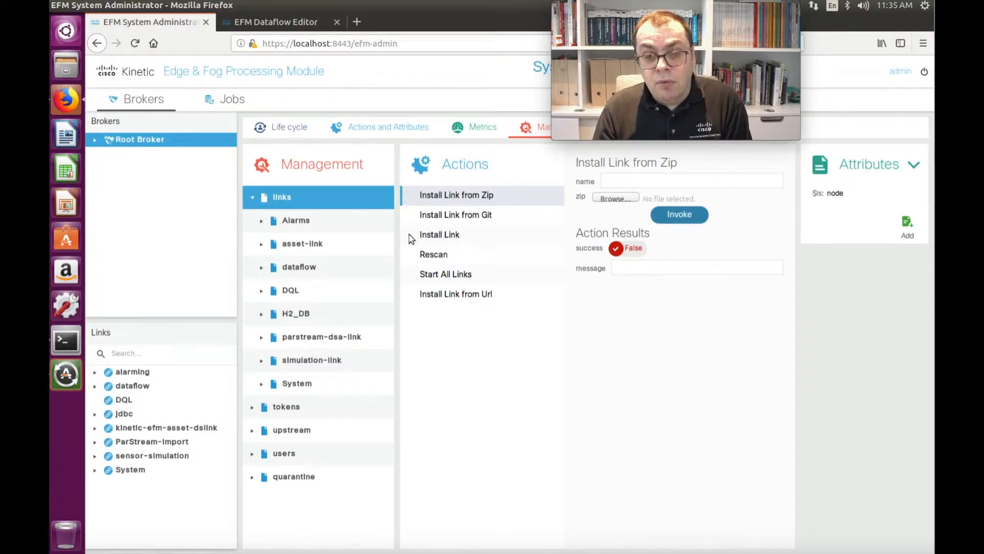
Step: Browse the link types offered by the Install Link action without choosing one
click(436, 237)
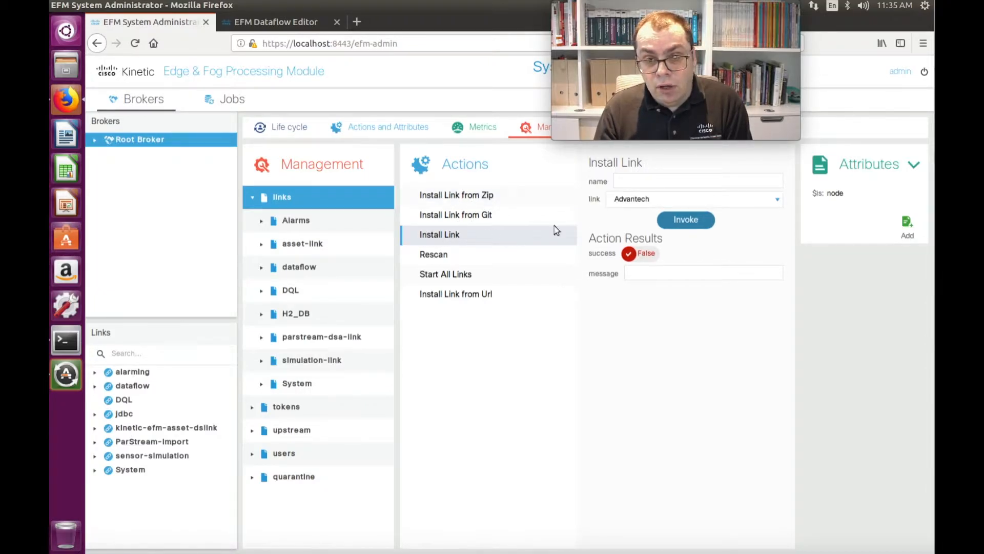
click(778, 201)
scroll(734, 274, down, 2)
scroll(732, 276, down, 15)
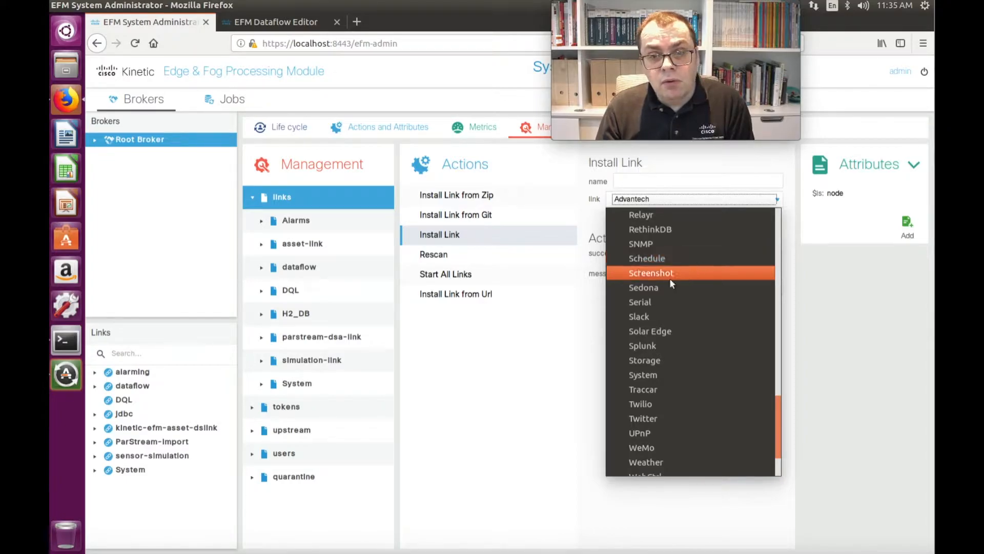
scroll(670, 332, down, 2)
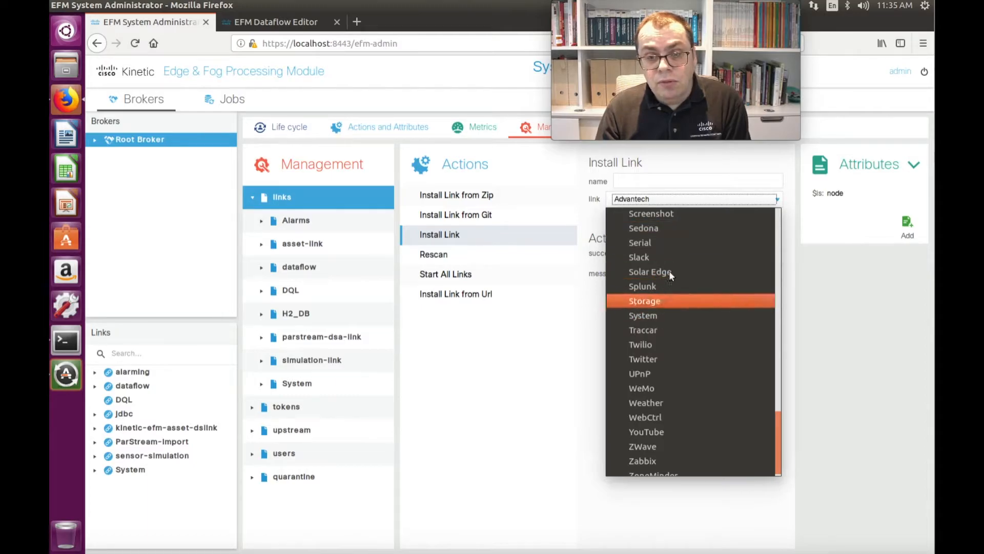
click(575, 329)
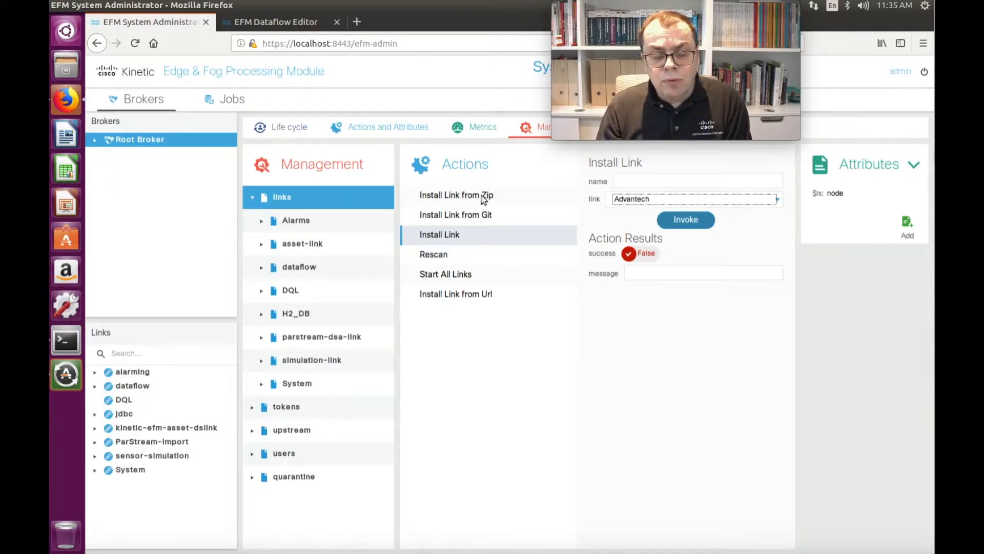
click(668, 200)
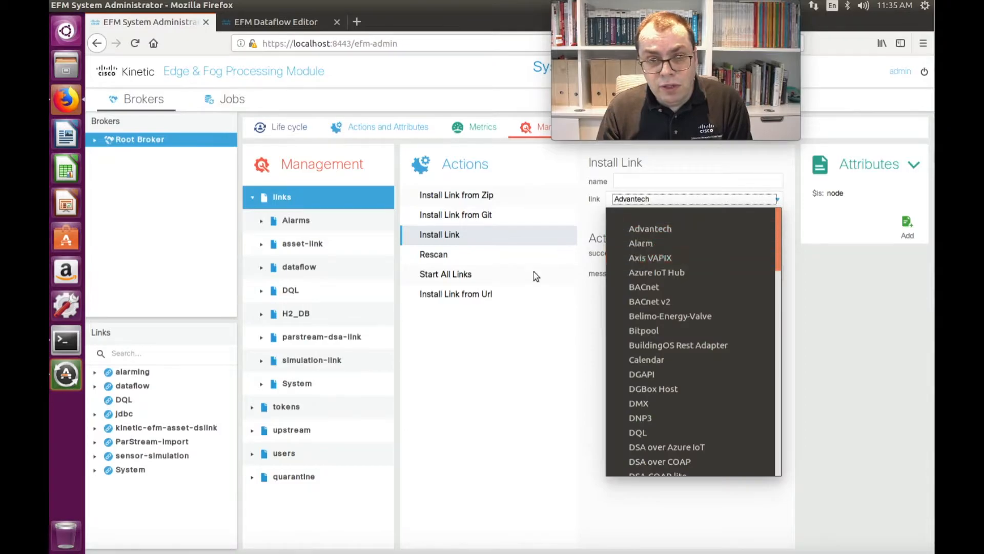
click(467, 213)
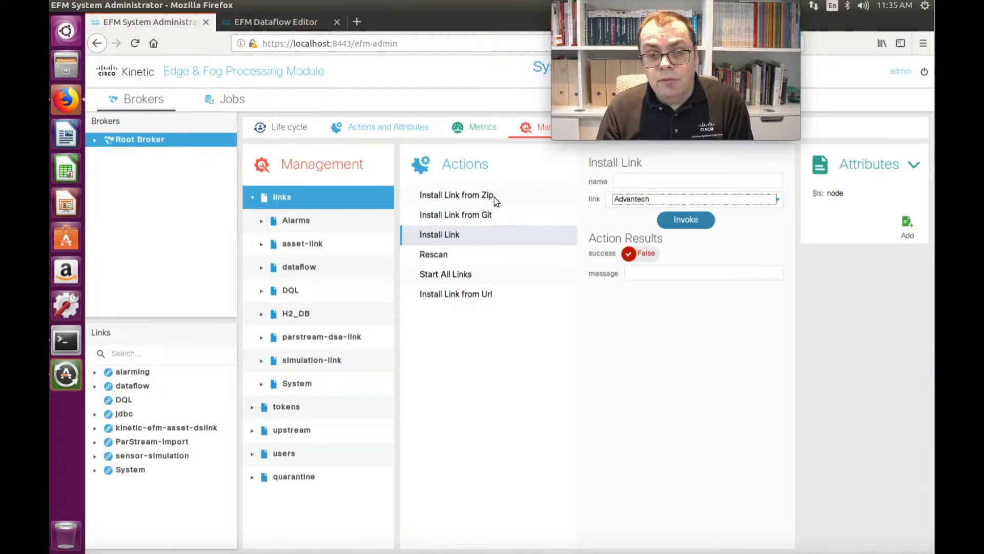
Step: Examine the name and URL fields of the Install Link from Git action
click(490, 215)
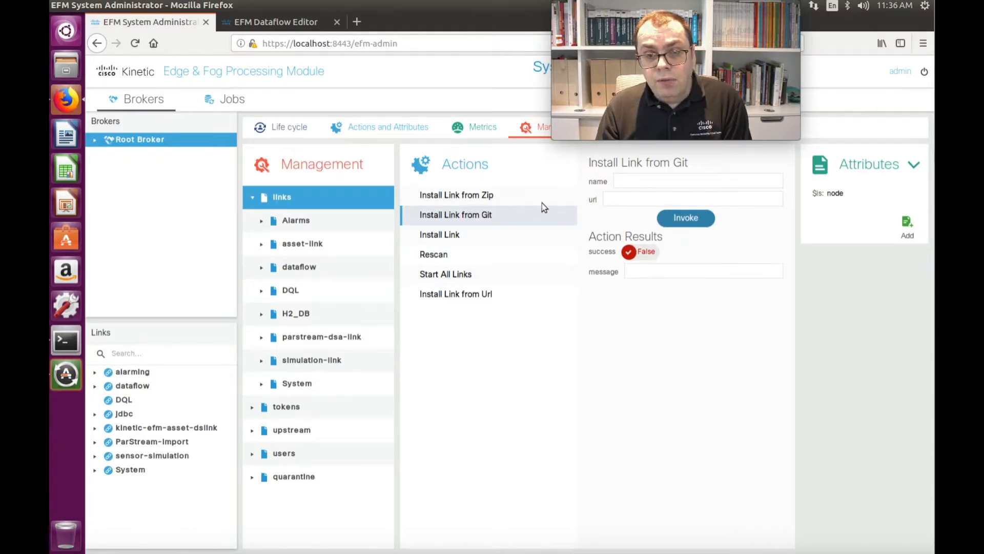
click(619, 198)
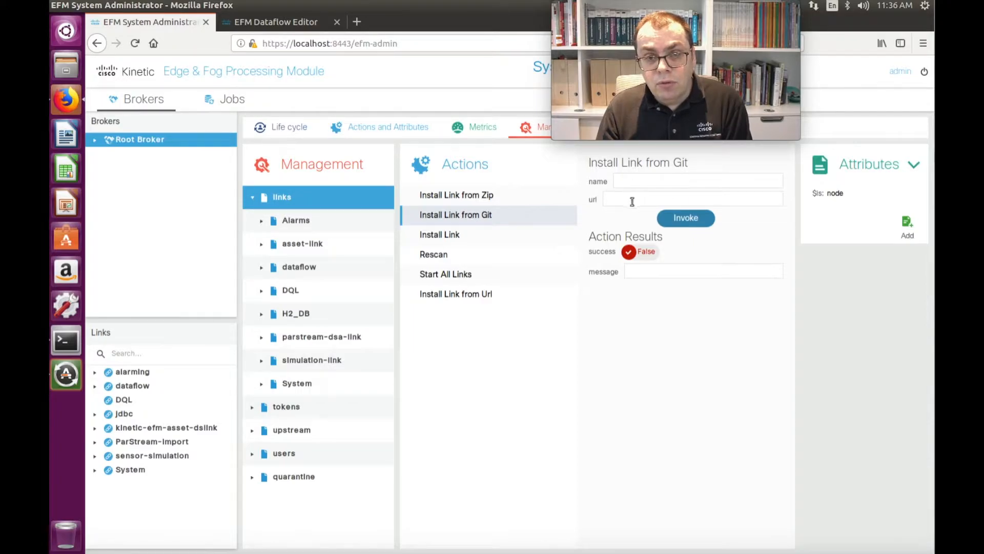
click(622, 181)
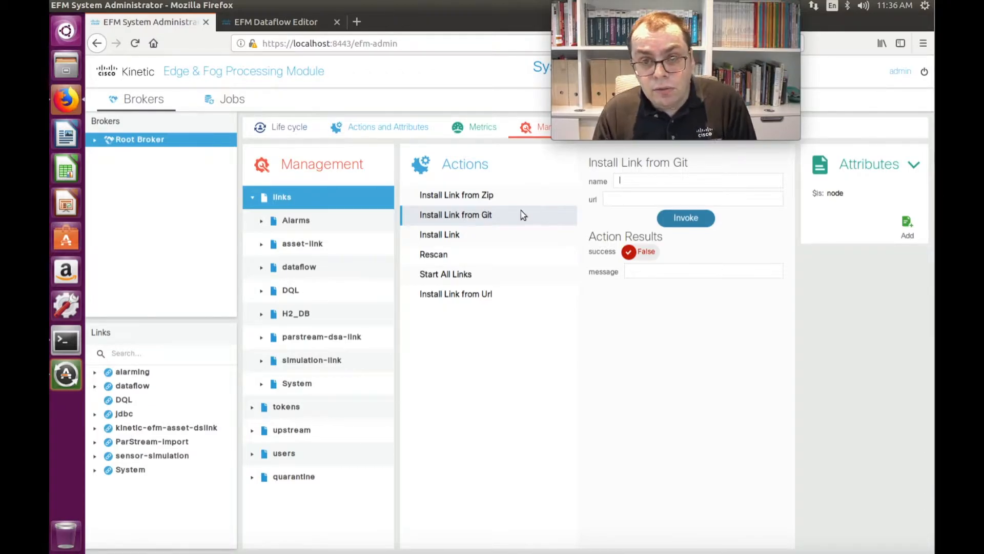
Step: Install the MQTT link through the Install Link action, naming it MQTT
click(451, 236)
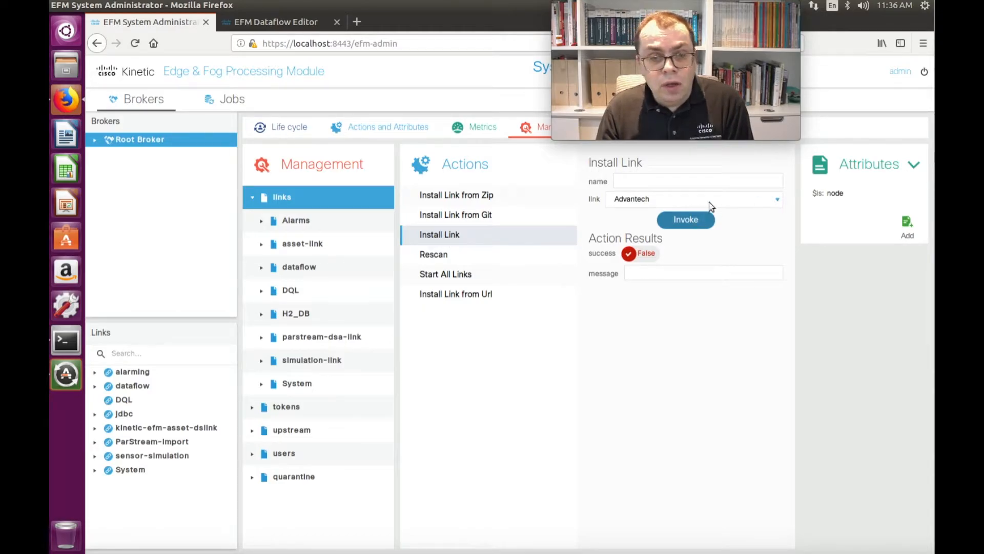
click(777, 200)
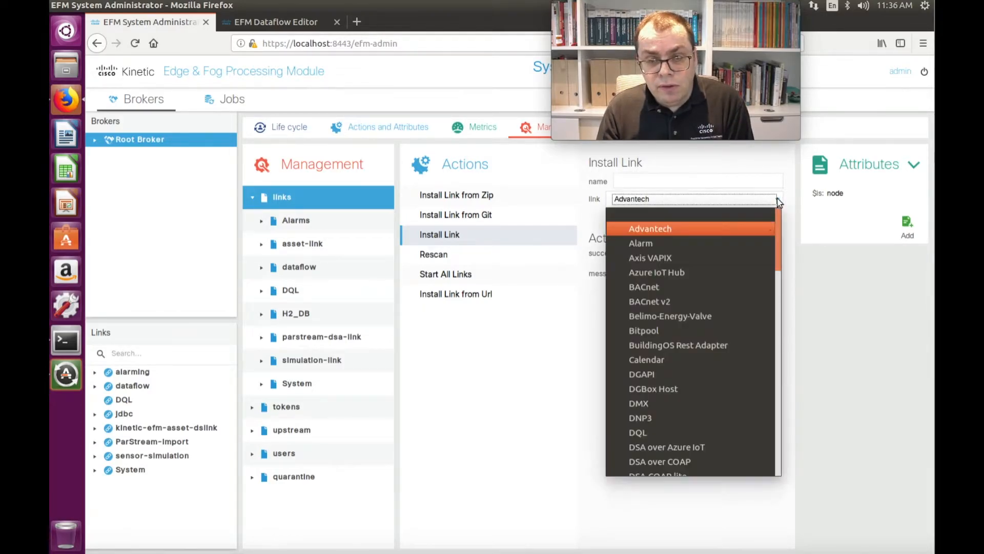
scroll(697, 386, down, 5)
scroll(697, 388, down, 4)
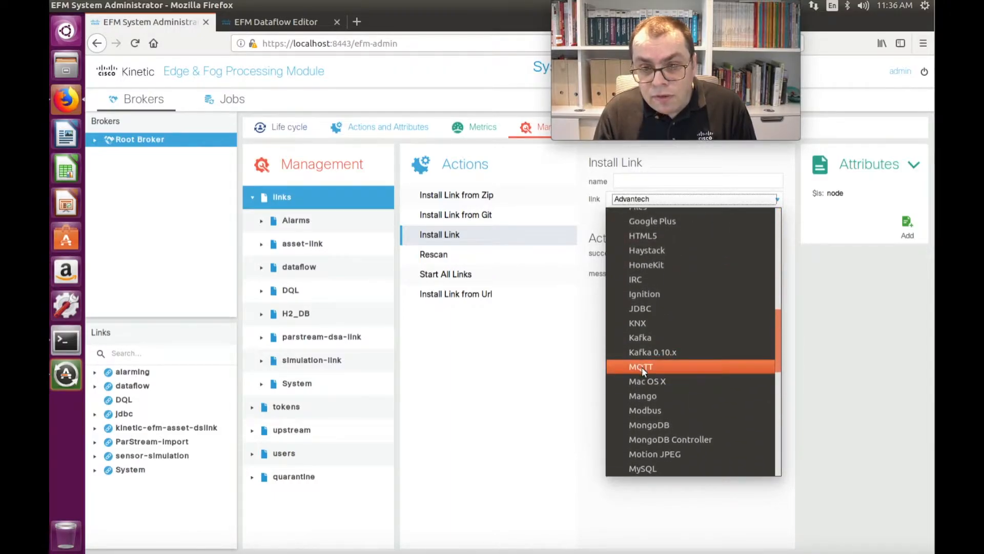
click(642, 367)
click(623, 182)
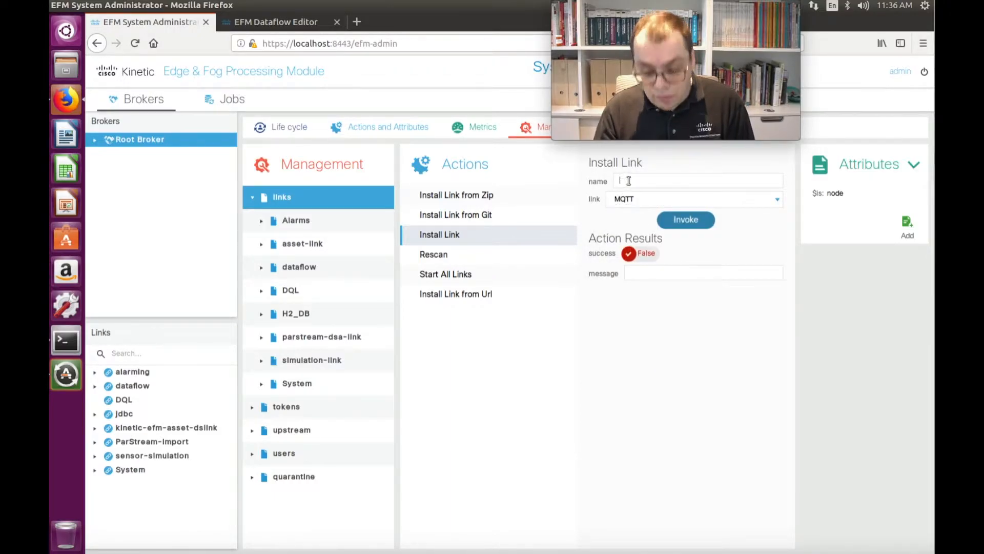
text(MQTT)
key(BackSpace)
key(BackSpace)
text(TT)
click(692, 223)
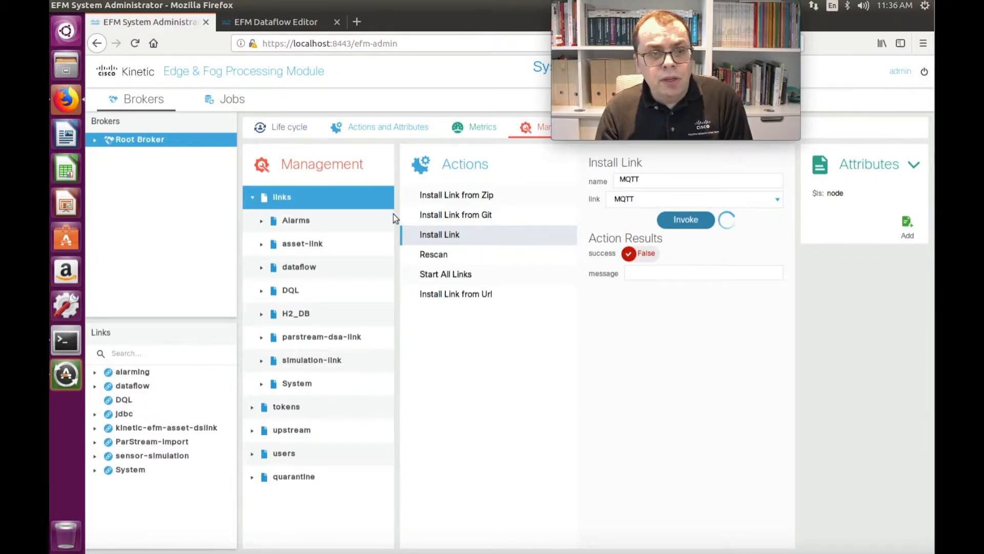
Step: Open the Files application in list view and browse to the folder /opt/cisco/kinetic/efm_server/dslinks
click(75, 63)
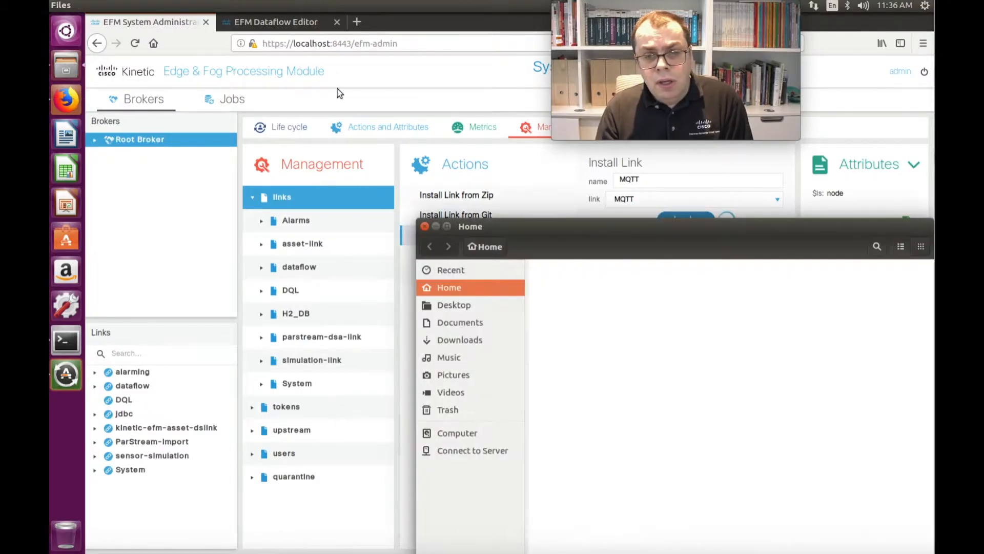
drag(588, 220, 287, 156)
key(ctrl+1)
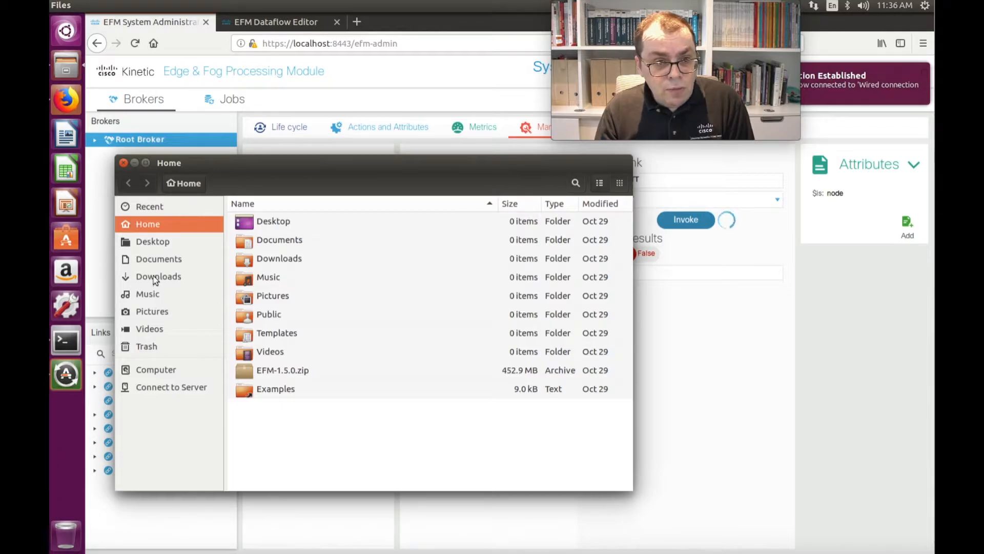
click(154, 369)
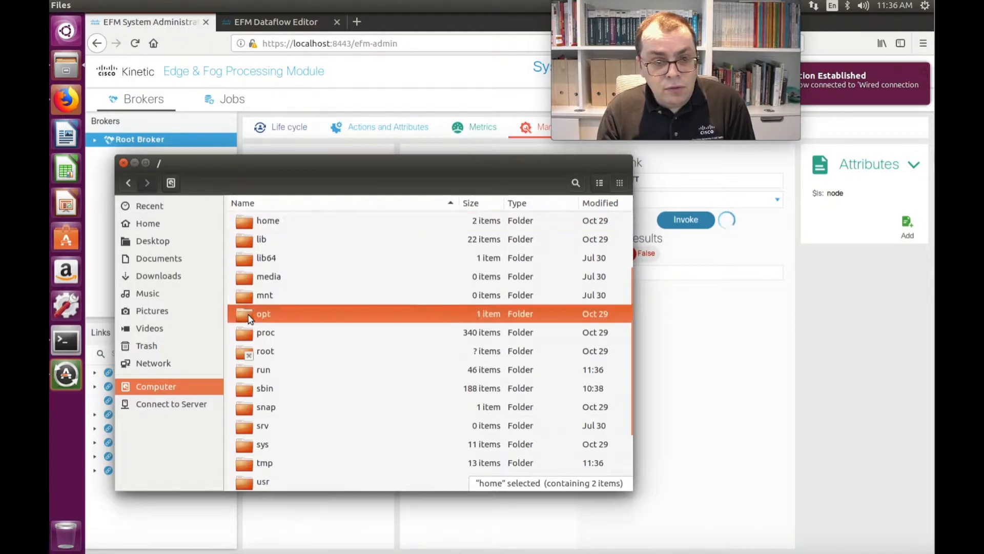
double_click(249, 316)
double_click(247, 226)
double_click(253, 223)
double_click(267, 297)
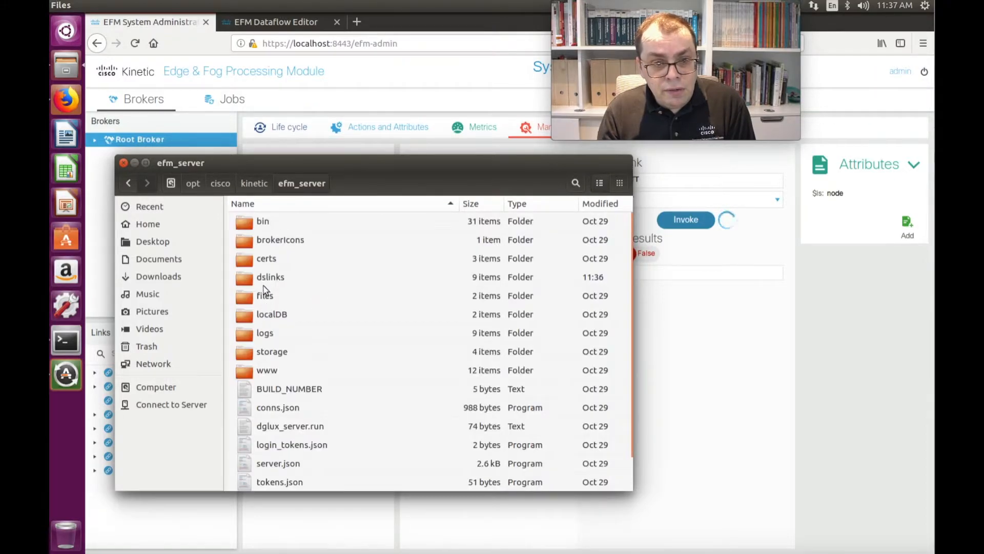
click(262, 278)
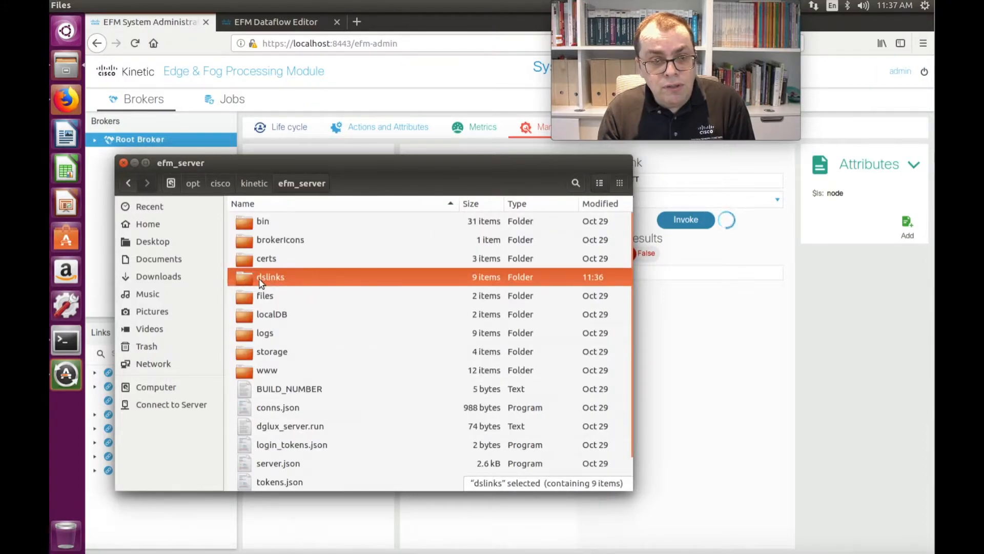
double_click(261, 281)
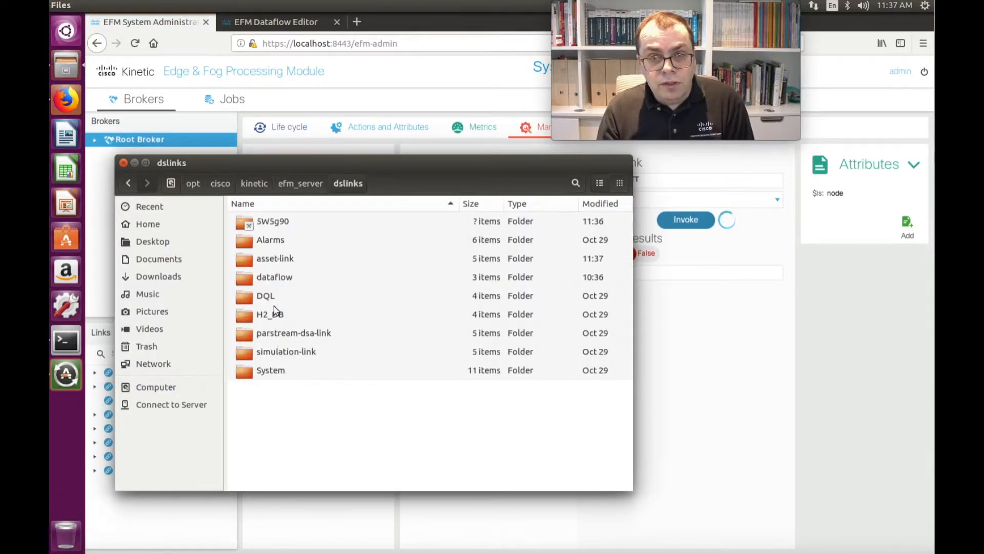
Step: Examine the dslink.json and nodes.json files in the simulation-link folder, and return to the dslinks folder
double_click(239, 353)
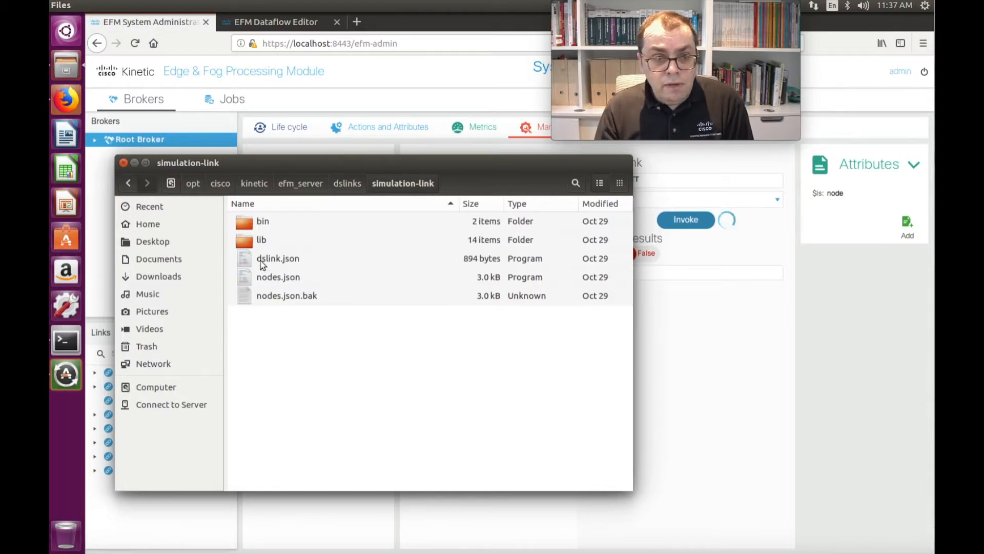
click(294, 263)
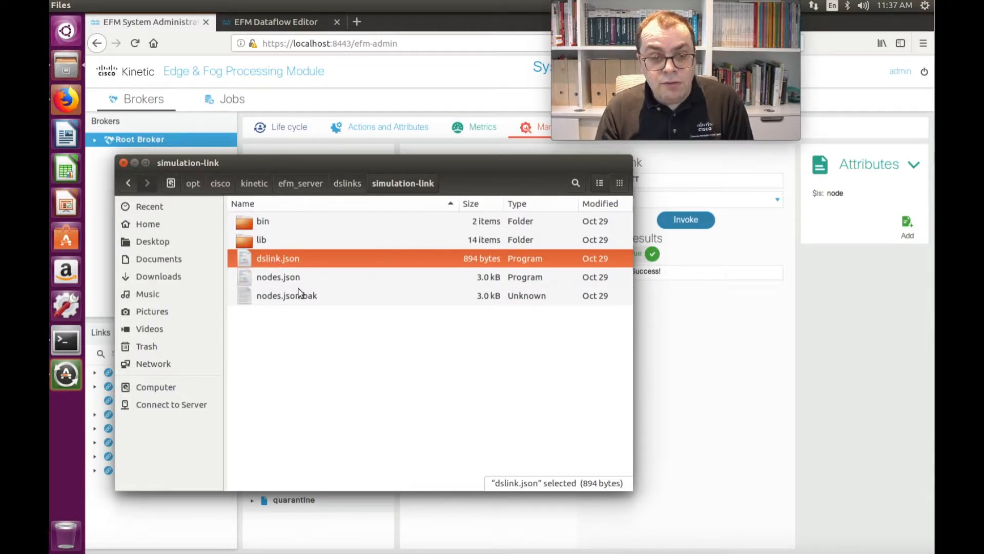
click(266, 280)
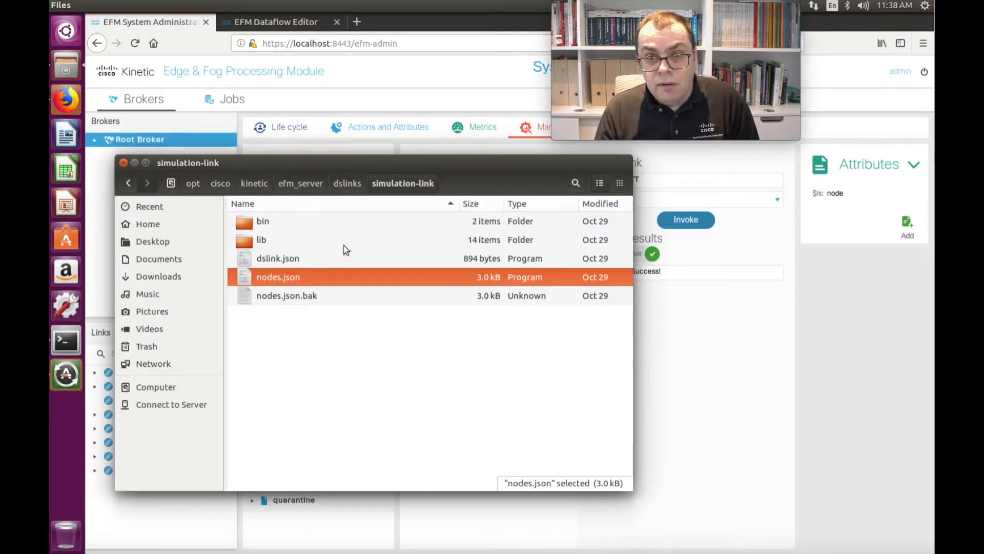
click(342, 183)
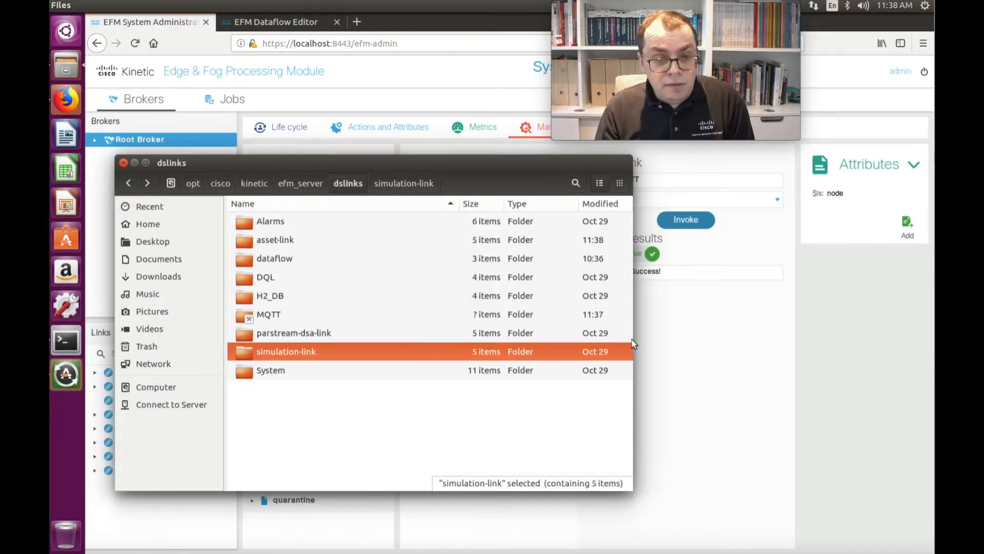
Step: Switch back to Firefox, expand the MQTT link and examine its available actions and its enabled property
click(690, 312)
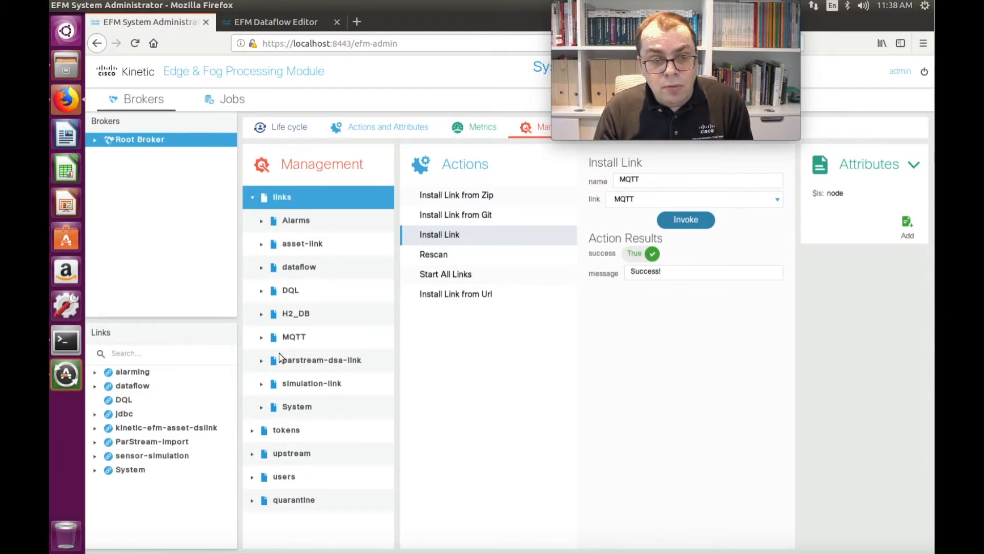
click(262, 338)
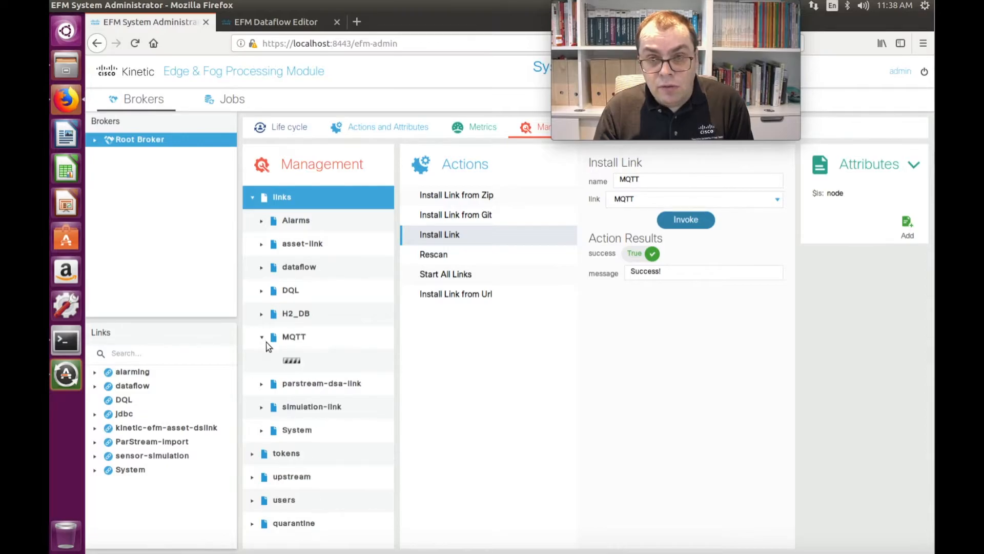
click(295, 337)
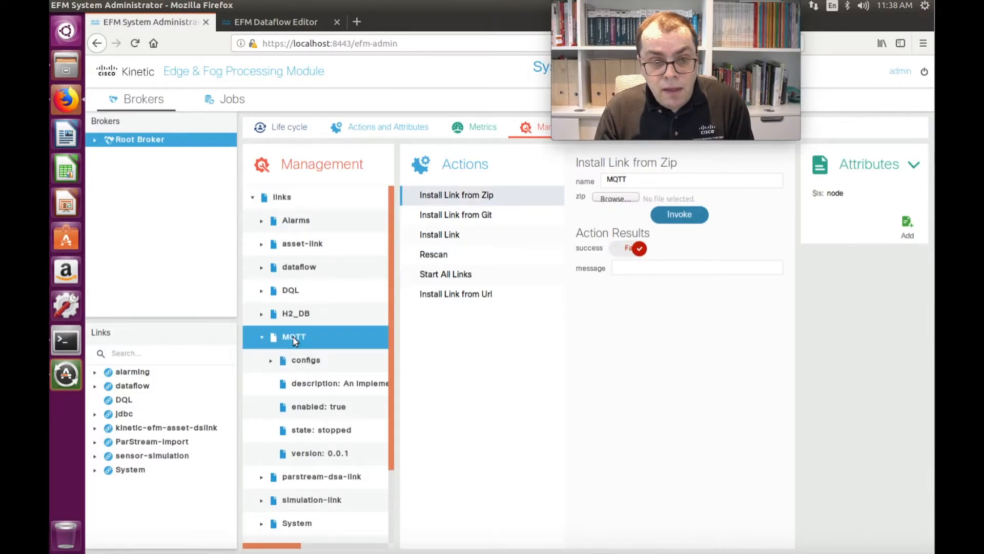
click(304, 410)
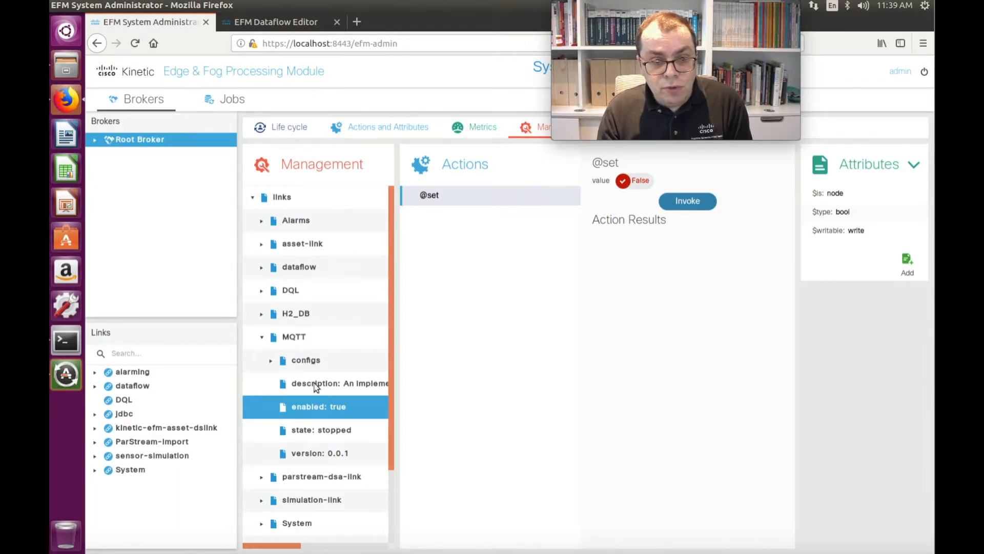
Step: Start the MQTT link with its Start Link action and check the link's state property
click(295, 334)
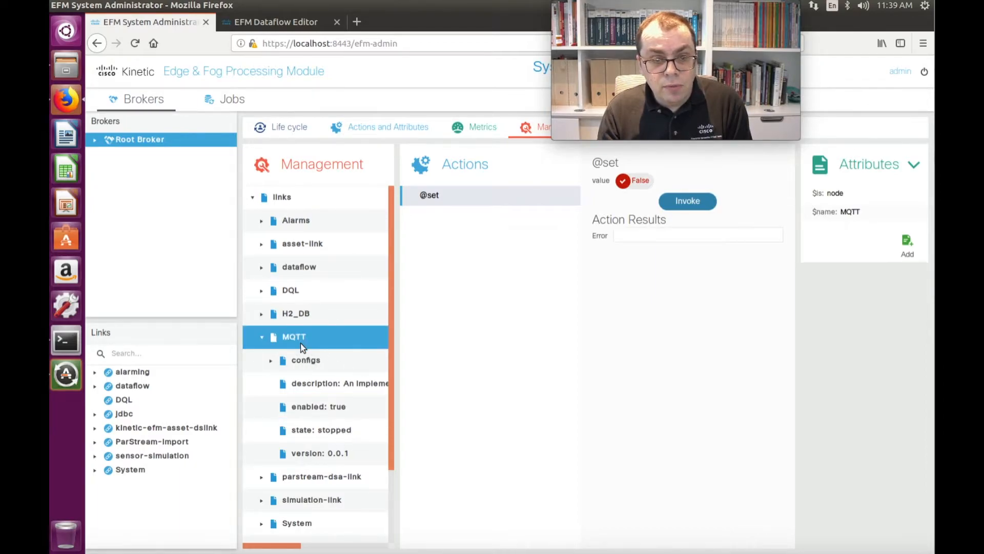
click(431, 277)
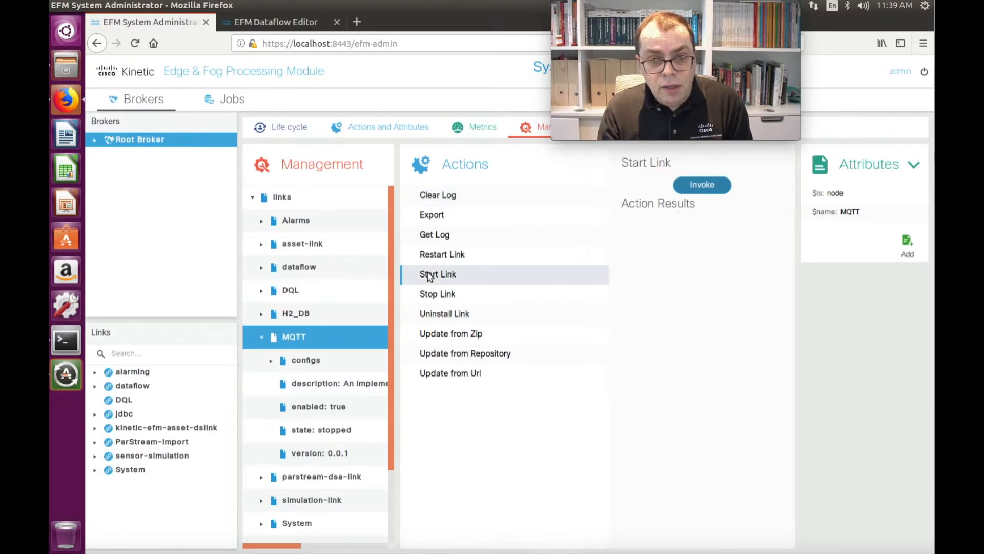
click(712, 187)
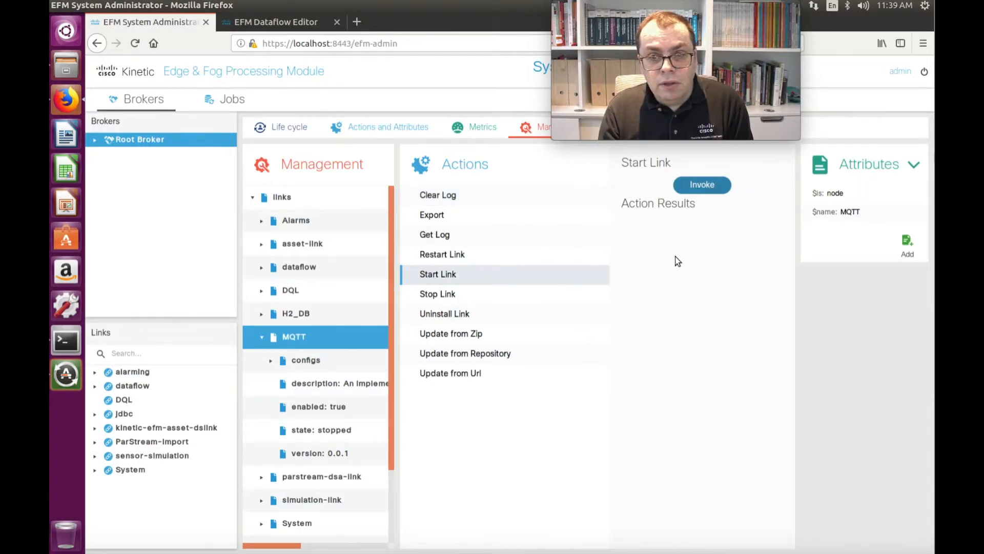
click(274, 336)
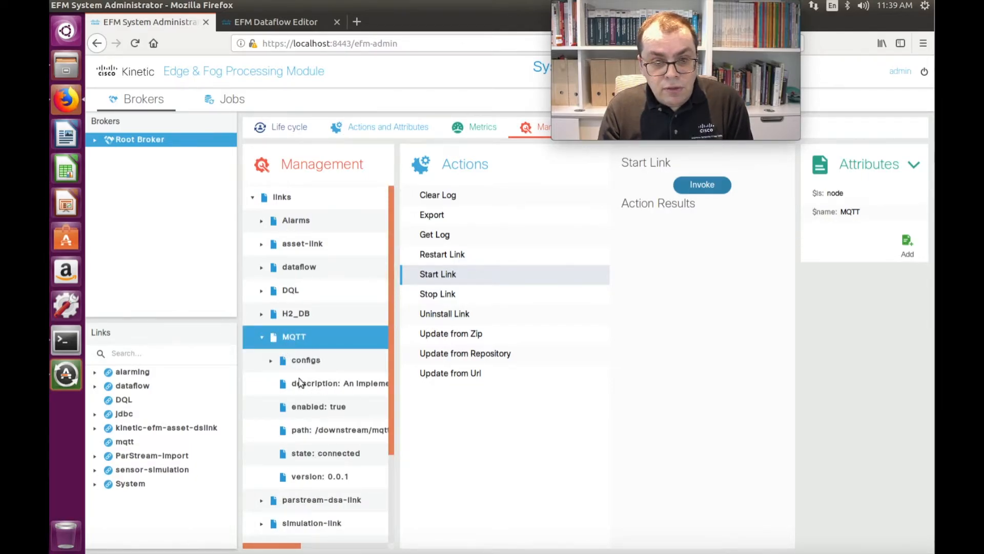
click(328, 454)
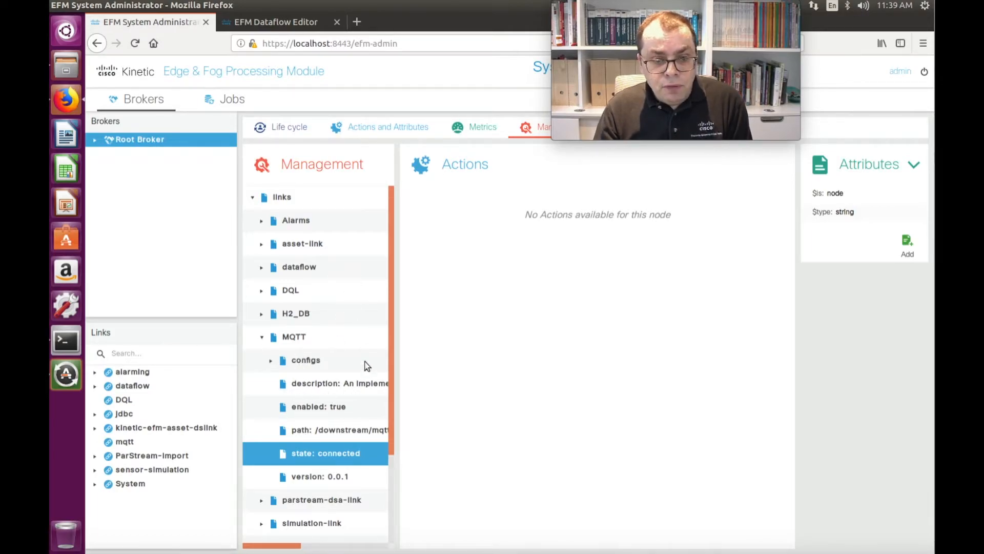
Step: Get 1000 lines of the MQTT link's log, enlarge the log result to read it, and collapse the MQTT node
click(293, 339)
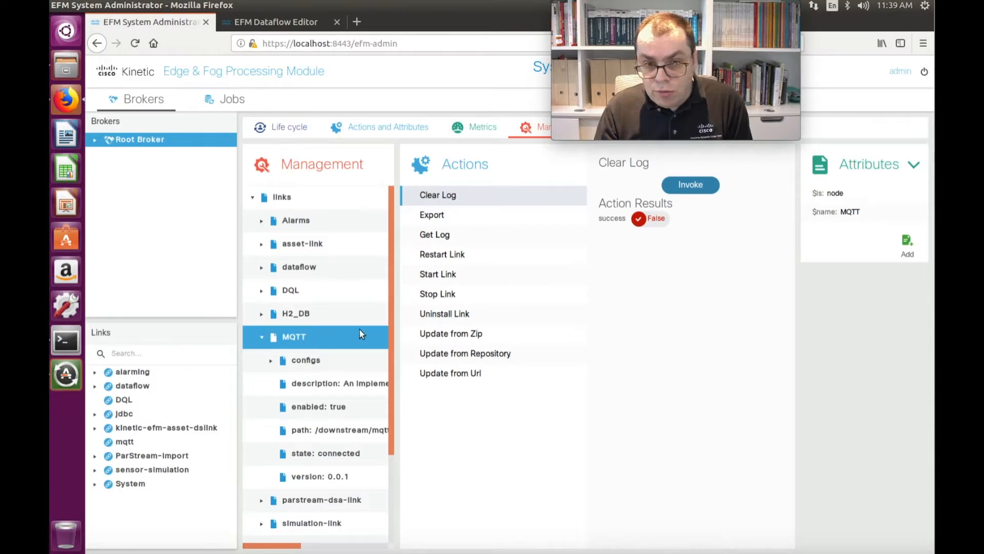
click(428, 234)
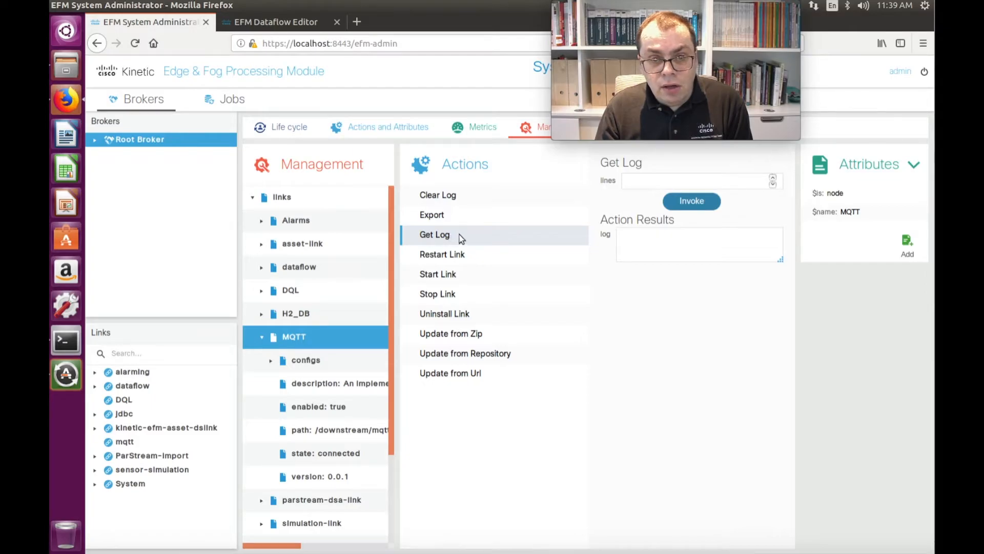
click(637, 181)
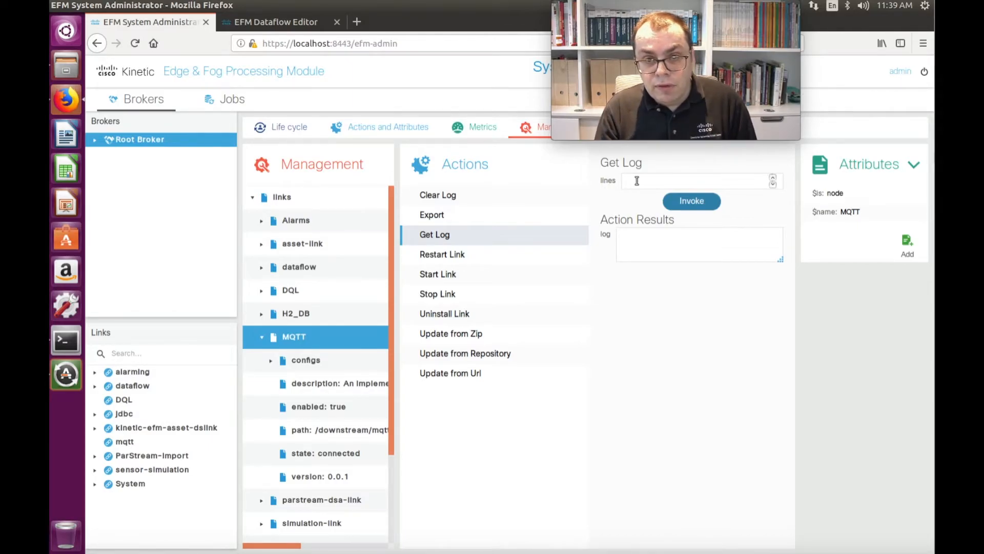
text(1000)
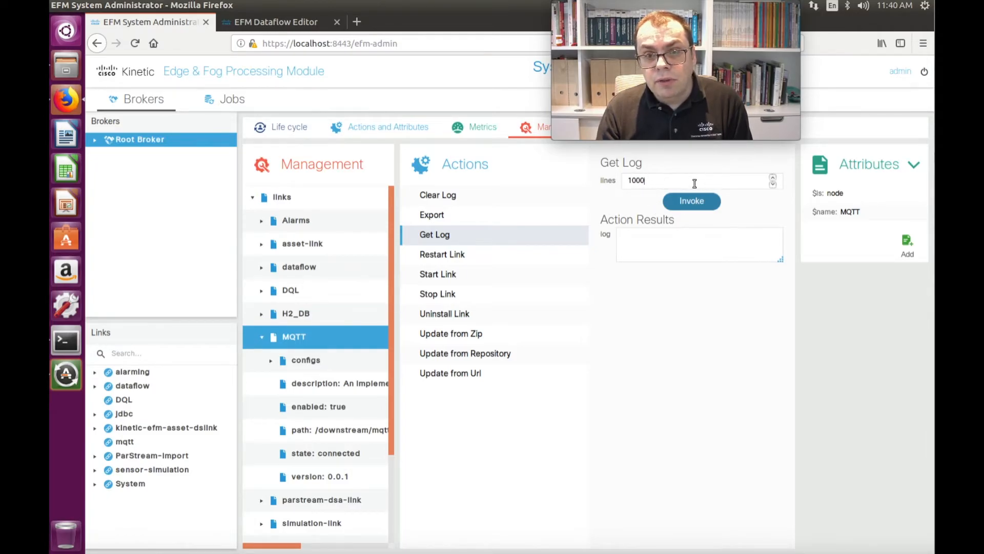
click(687, 203)
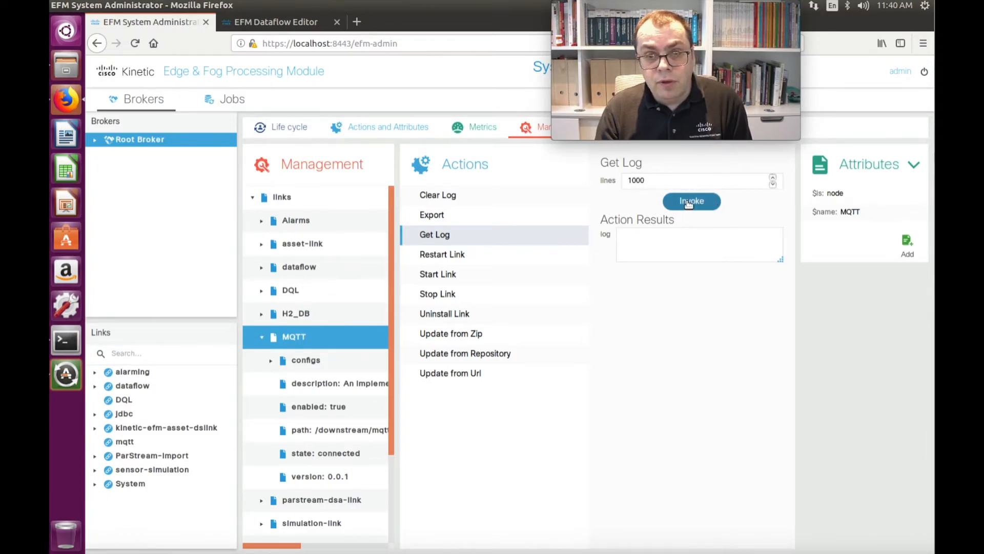
drag(780, 259, 879, 465)
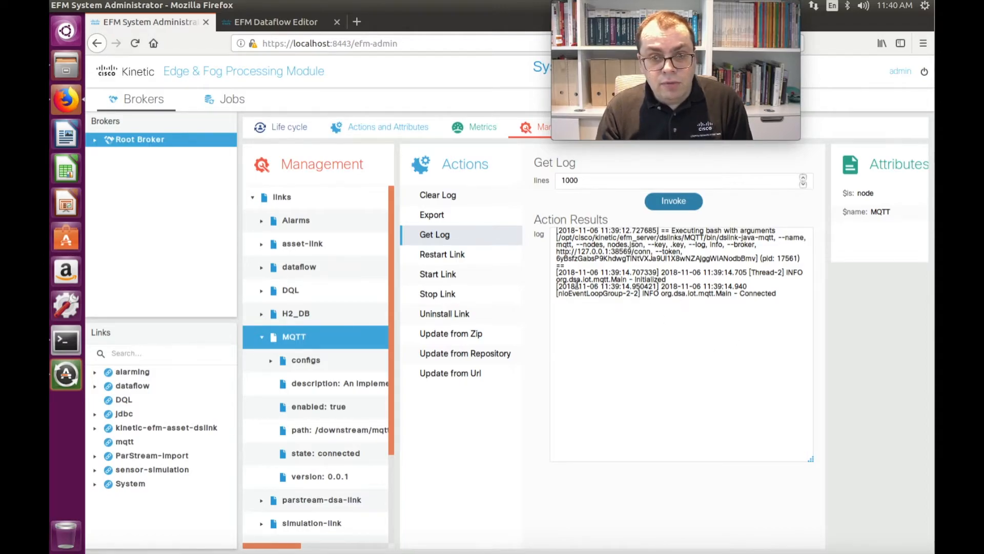
click(261, 337)
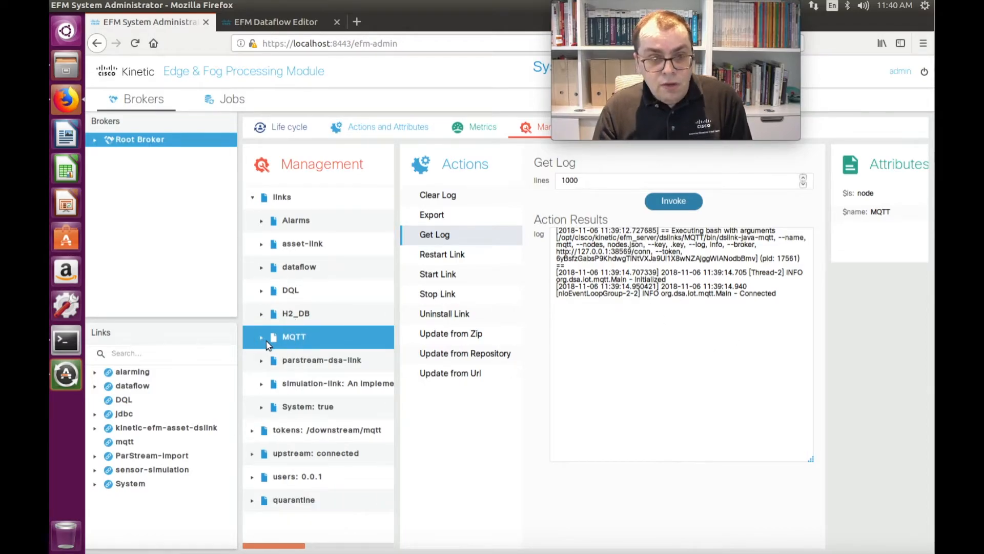
Step: Expand sys and its links node in the Dataflow Editor and compare them with the links in the System Administrator
click(264, 21)
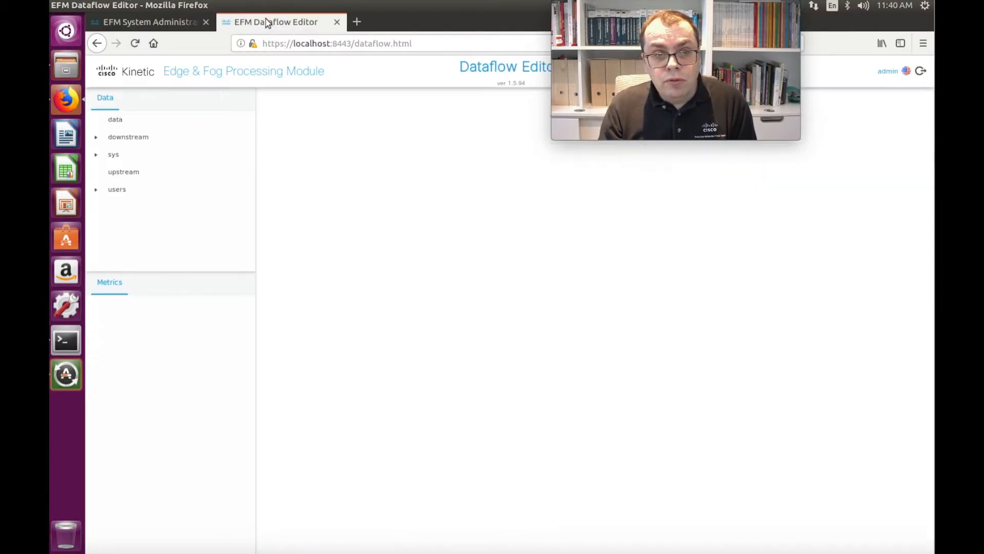
click(97, 157)
click(124, 207)
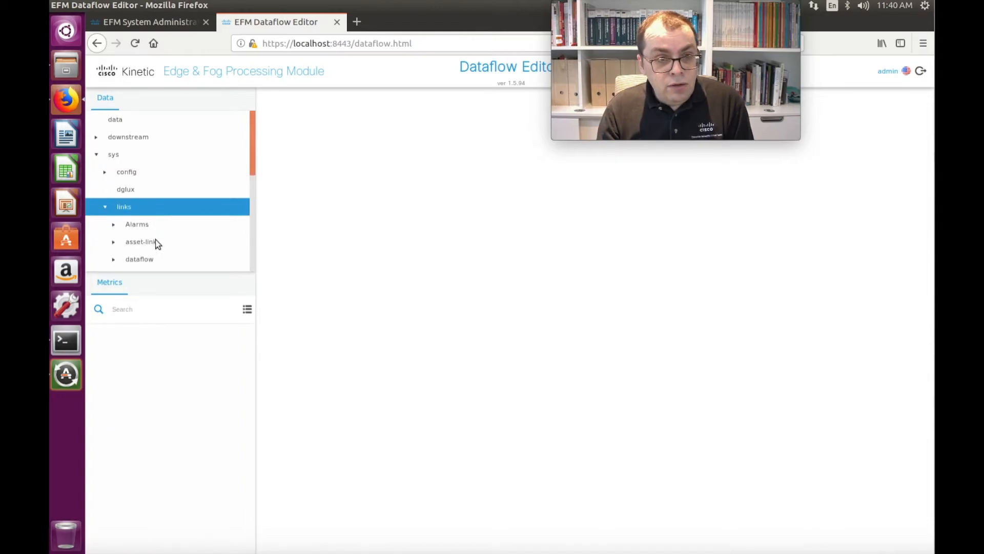
drag(253, 145, 252, 189)
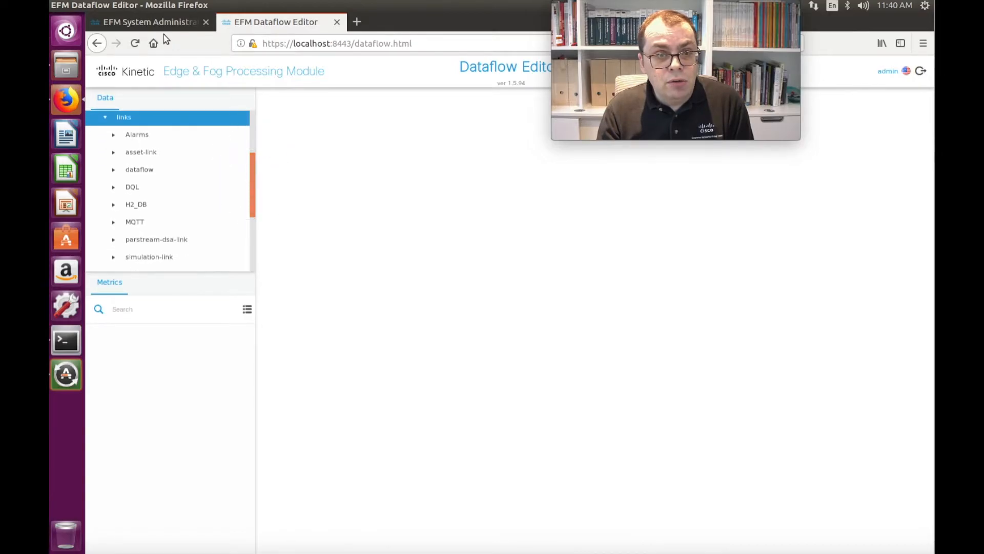
click(153, 23)
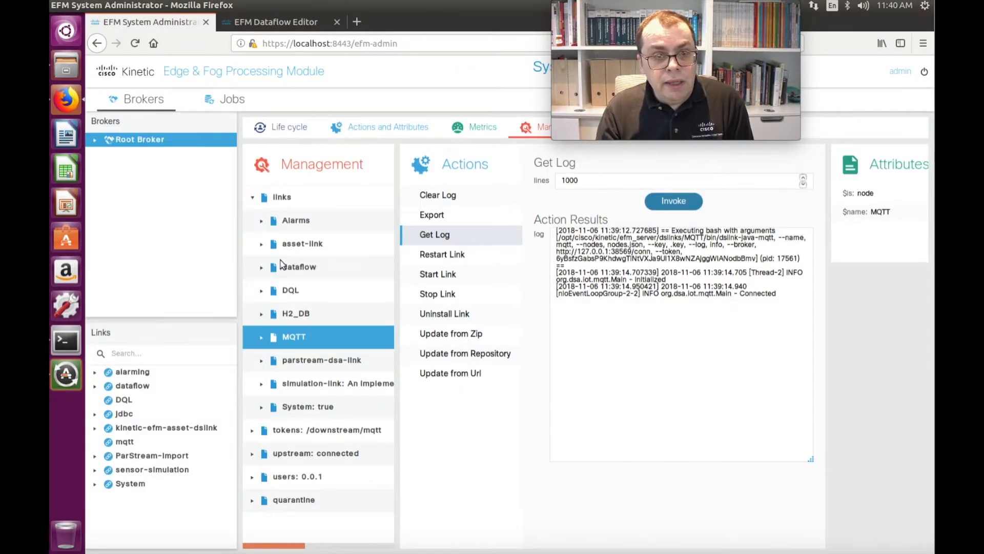
click(275, 23)
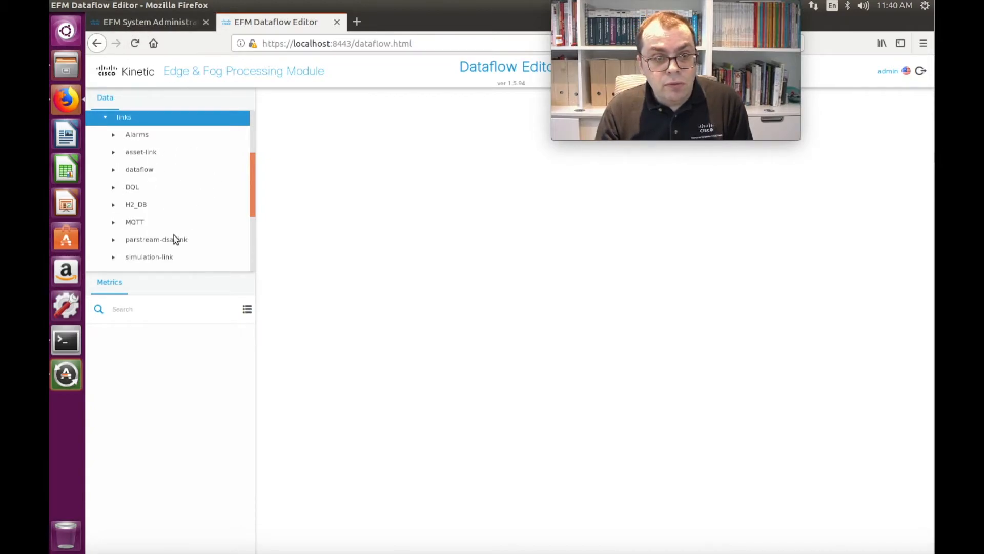
Step: Review the MQTT link's properties and actions in the Dataflow Editor, get its log in an enlarged view, and collapse the link
click(130, 224)
click(115, 224)
right_click(133, 220)
mouse_move(190, 295)
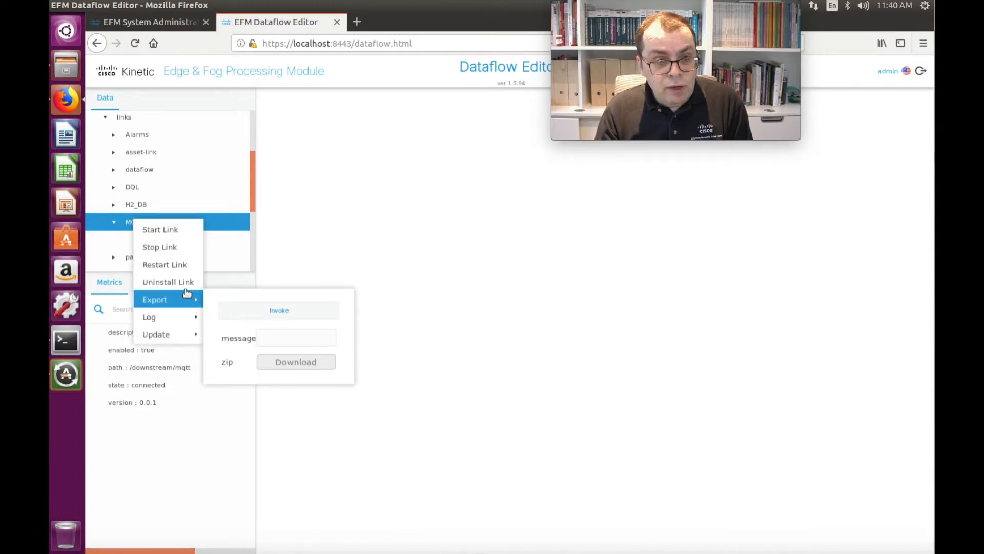
mouse_move(172, 326)
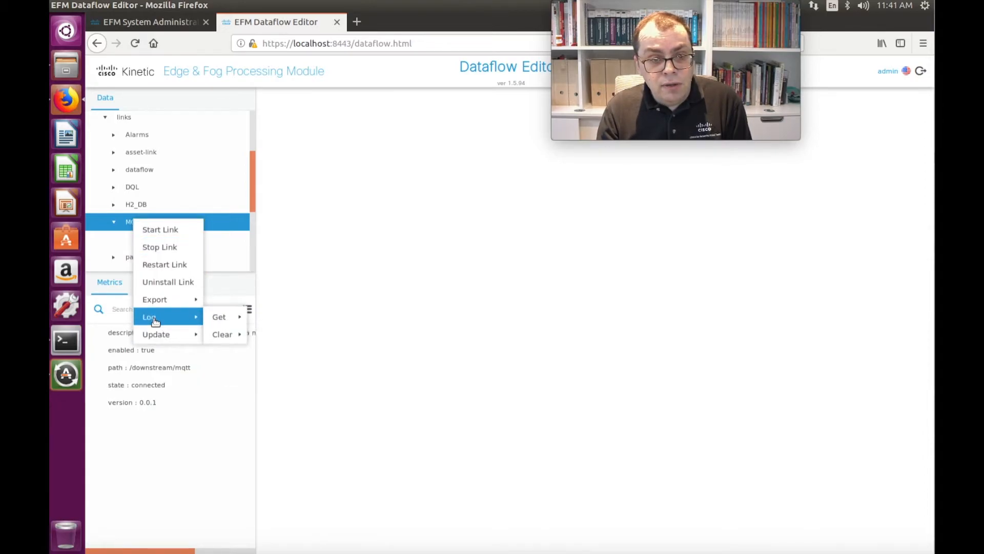
mouse_move(218, 318)
click(306, 357)
drag(351, 397, 621, 455)
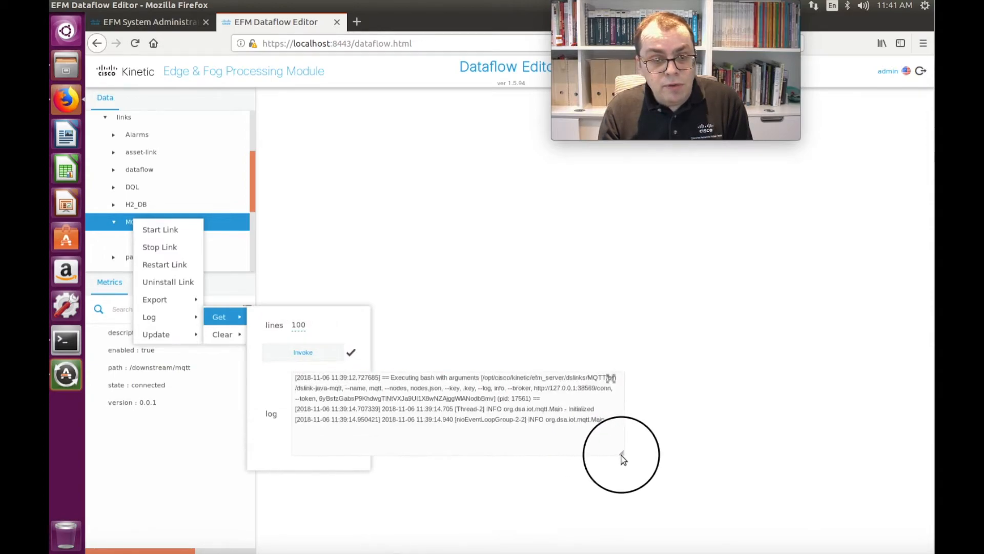
click(486, 299)
click(113, 225)
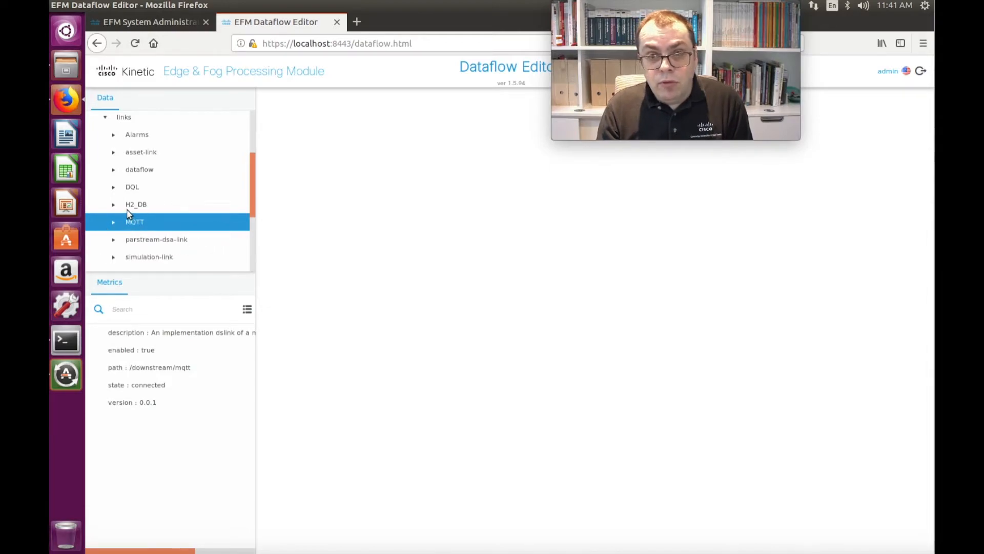
Step: Collapse the sys node, expand downstream and select the mqtt node to show its metrics
click(121, 119)
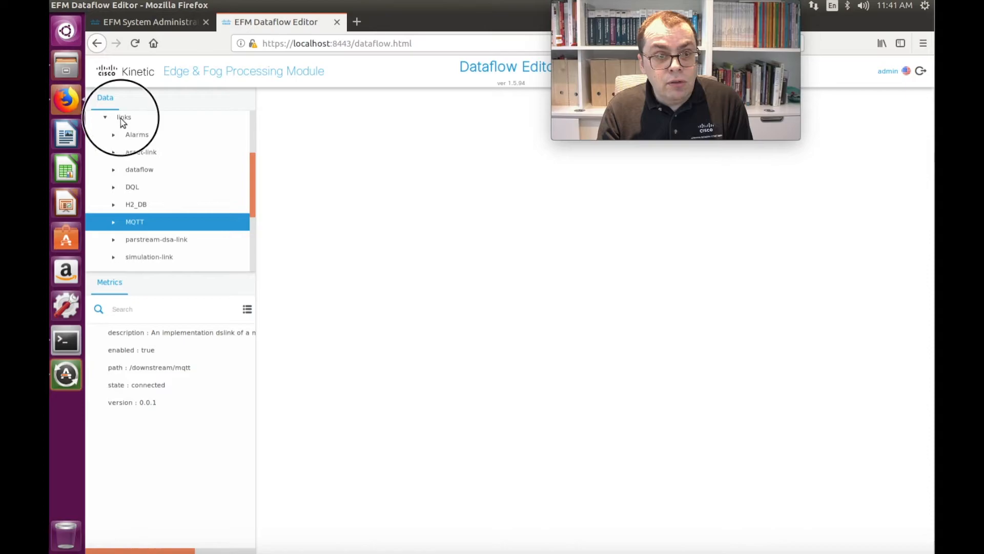
scroll(158, 139, up, 2)
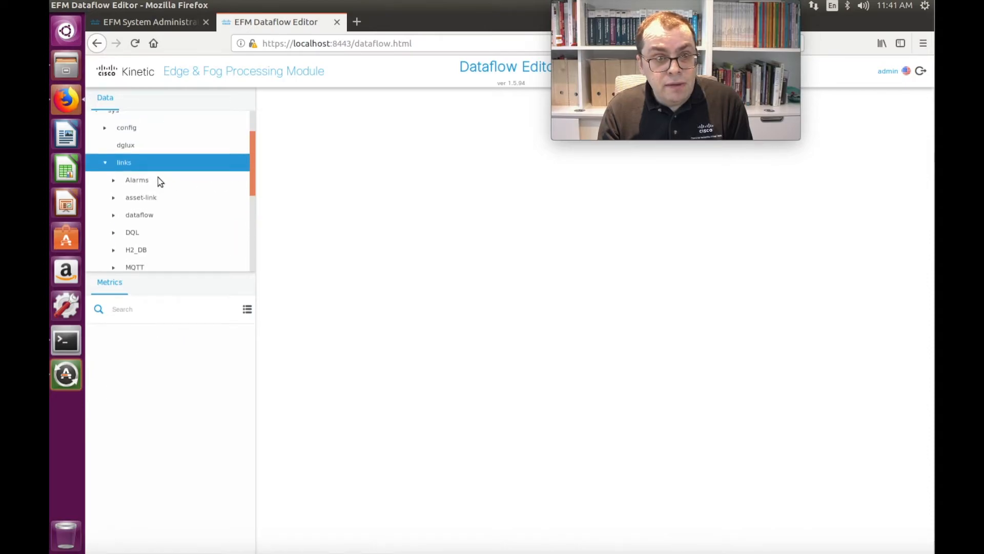
scroll(158, 177, up, 2)
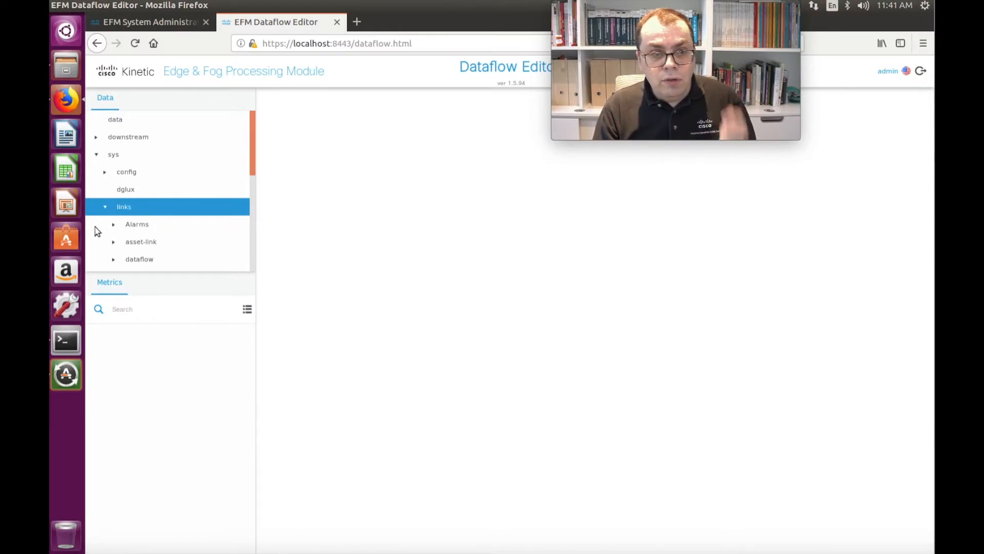
click(97, 155)
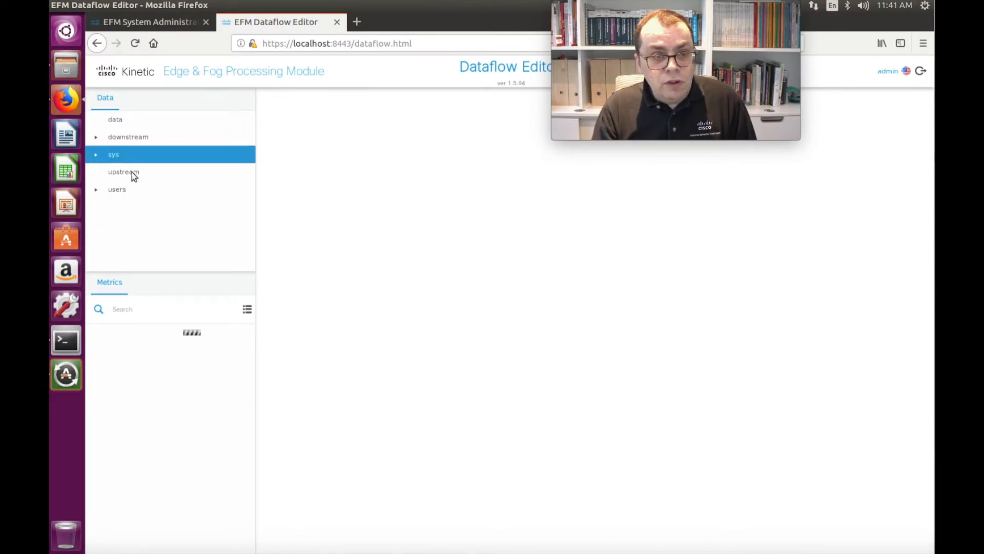
click(124, 137)
click(96, 137)
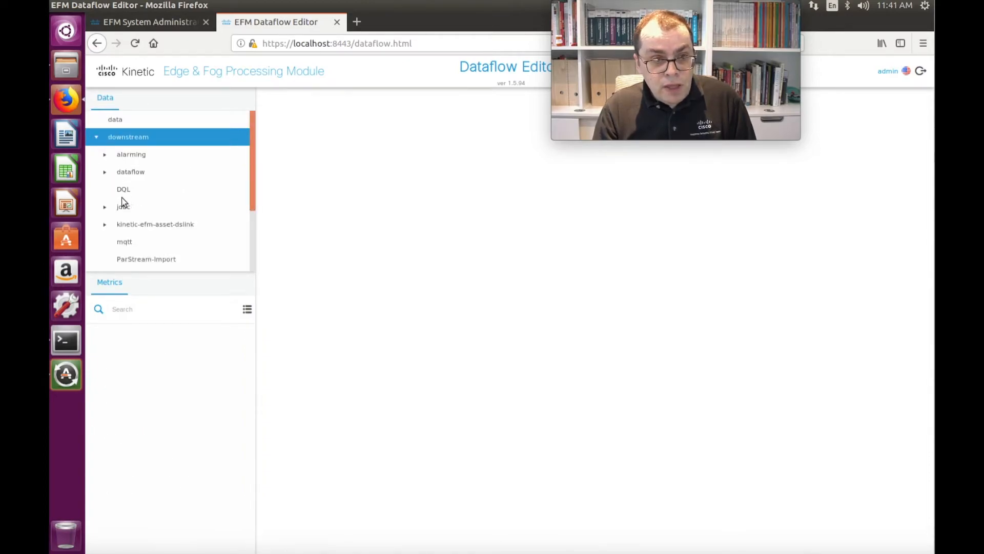
click(127, 243)
drag(253, 167, 195, 204)
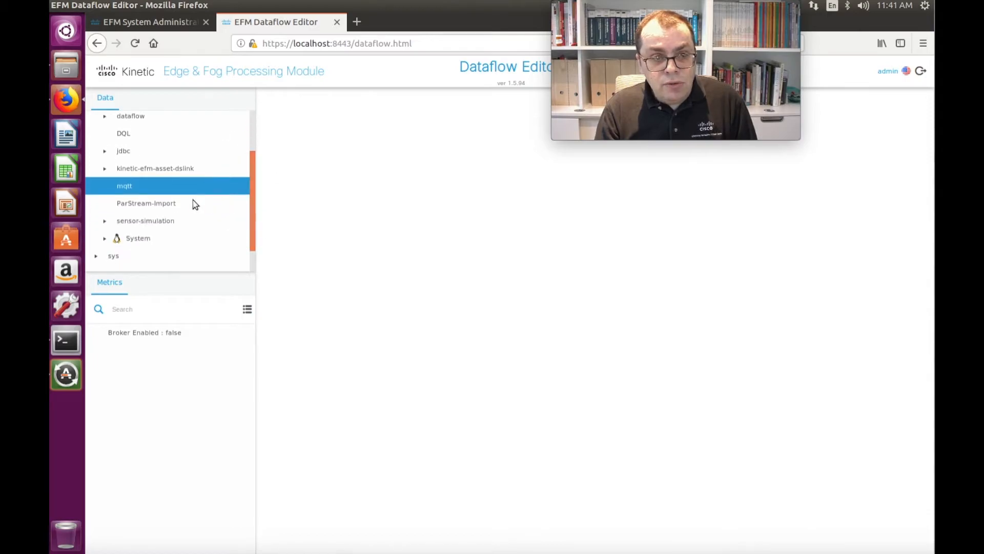
Step: Start adding a server to the mqtt node with the name MyBroker and the URL tcp://192.168.0.20:1883
right_click(125, 186)
mouse_move(156, 194)
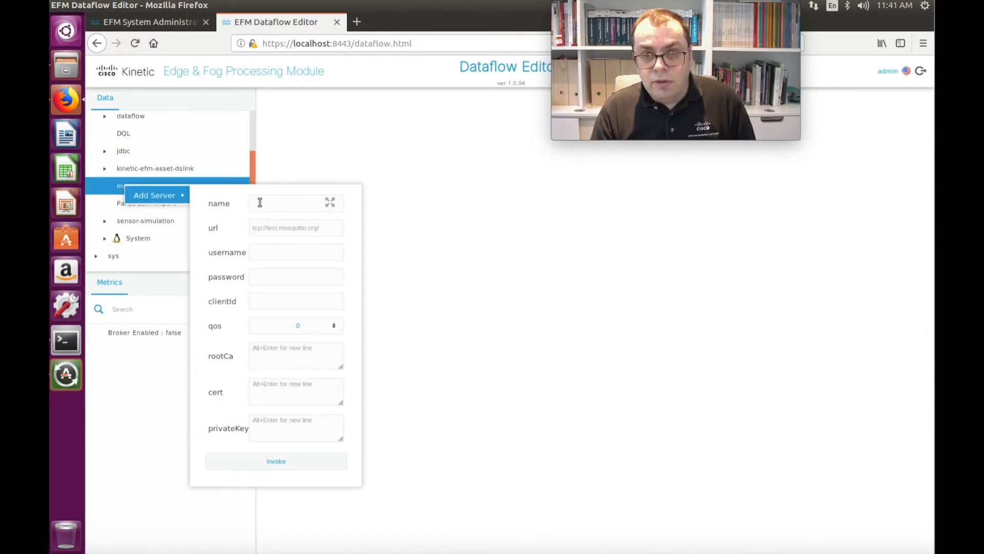
text(MyBroker)
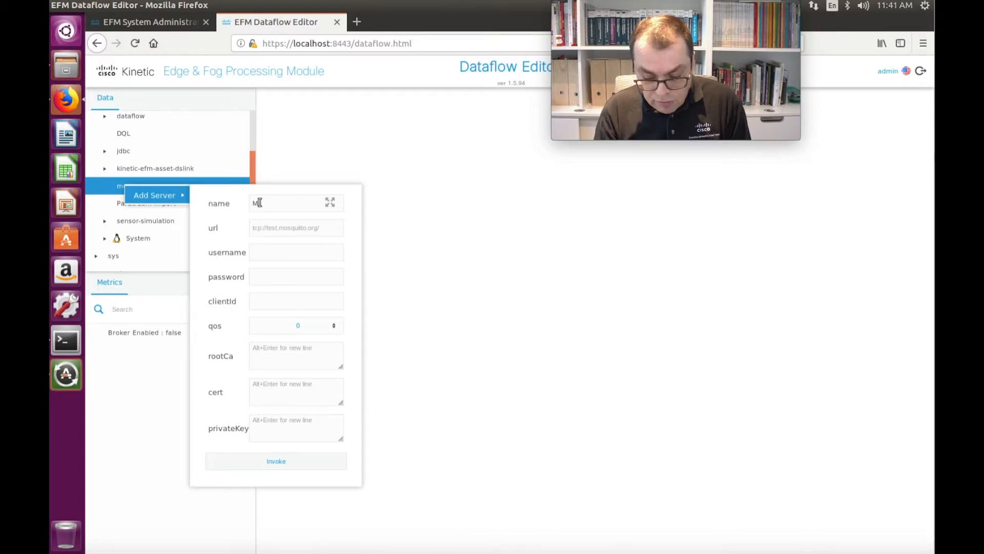
click(257, 230)
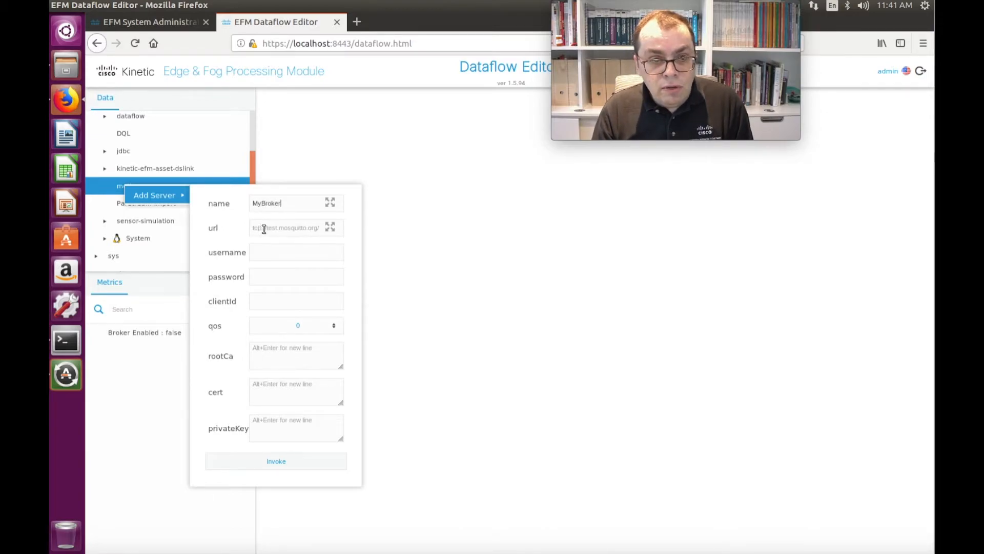
text(tcp://)
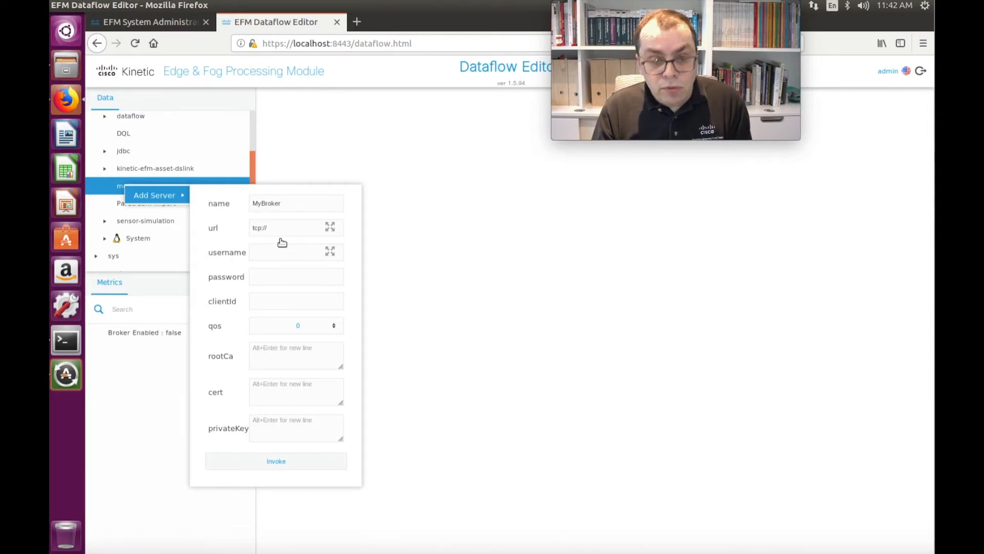
text(192.168.0)
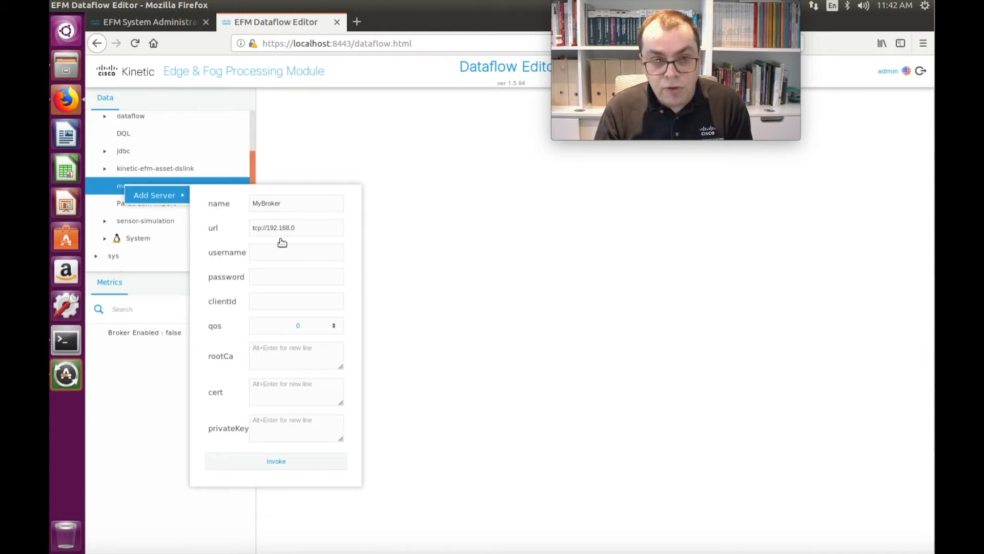
text(.20:1883)
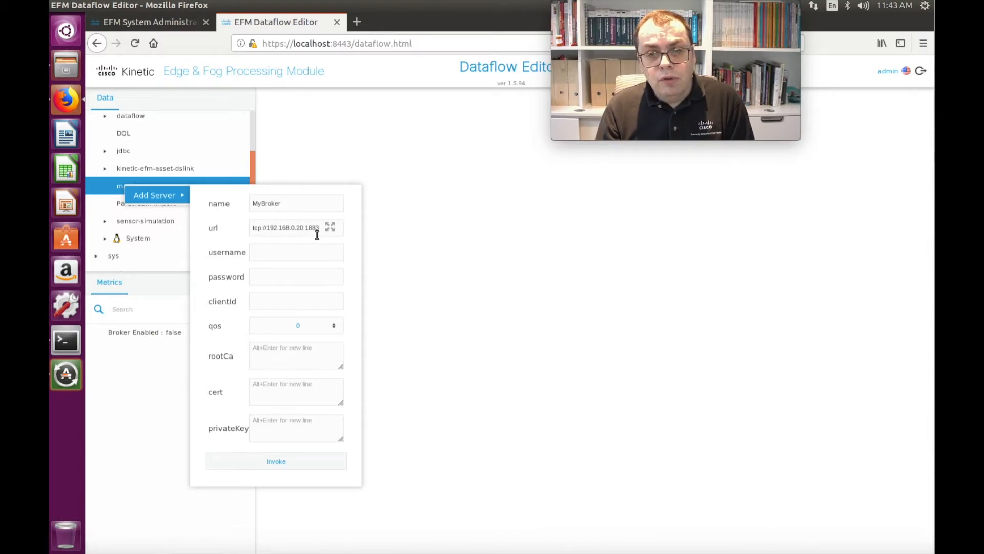
Step: Set the server's client ID to demoEFMdslinks, invoke the Add Server action and close the form
click(258, 302)
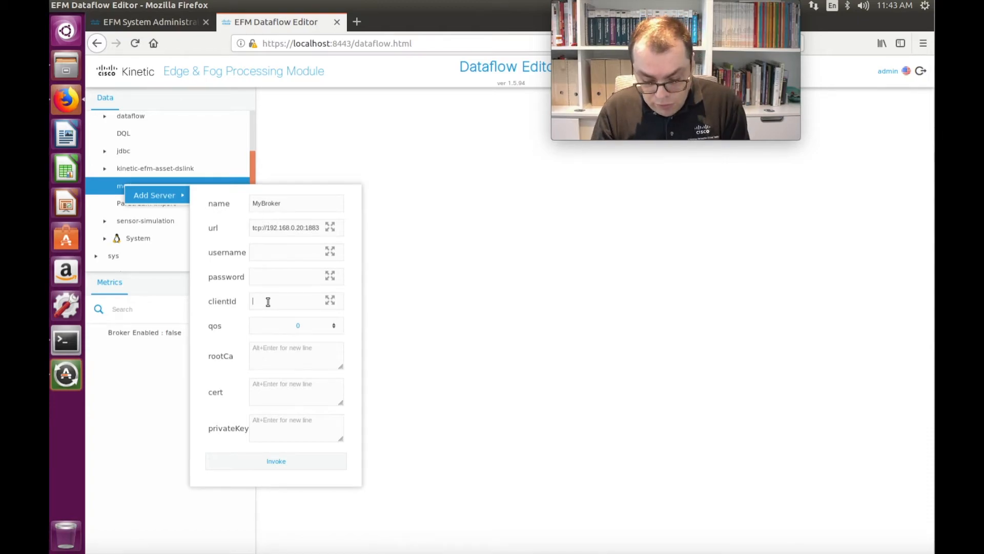
text(de)
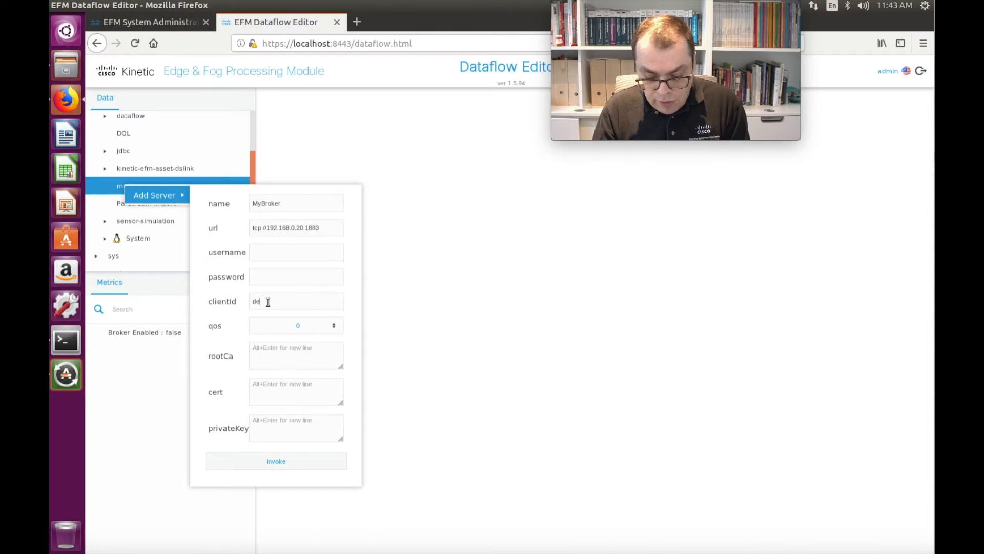
text(moEFMdslinks)
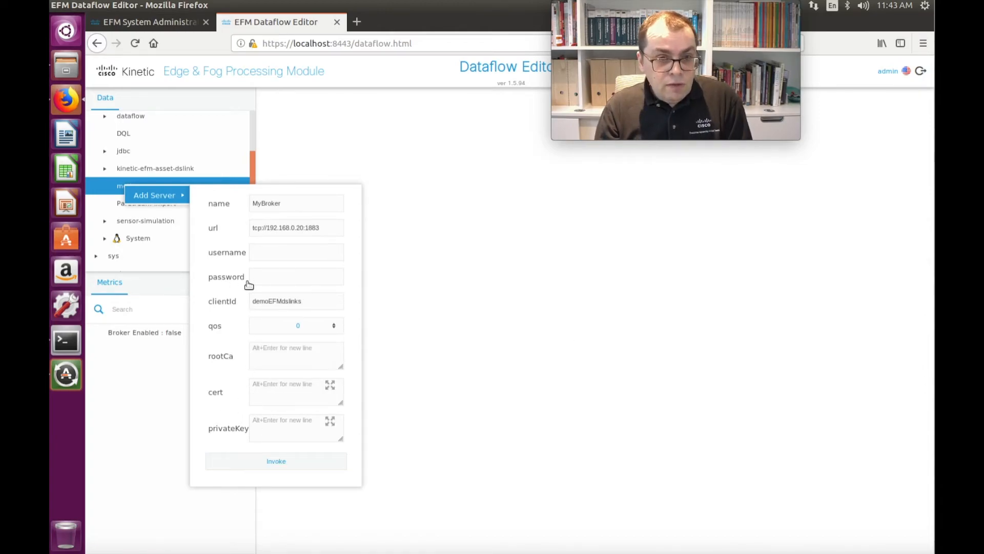
click(285, 464)
click(461, 384)
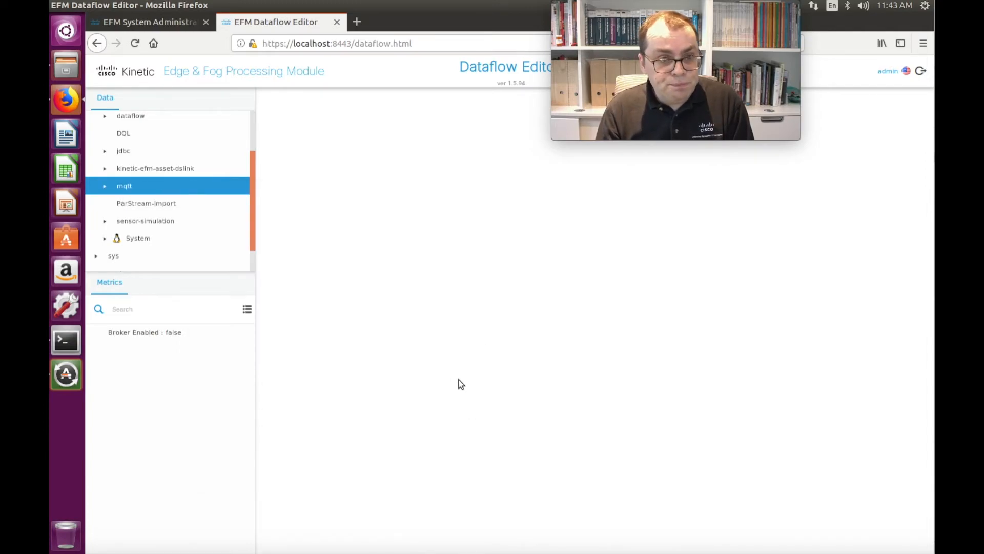
Step: Expand the mqtt node, check the connection status of MyBroker and expand its child nodes
click(106, 187)
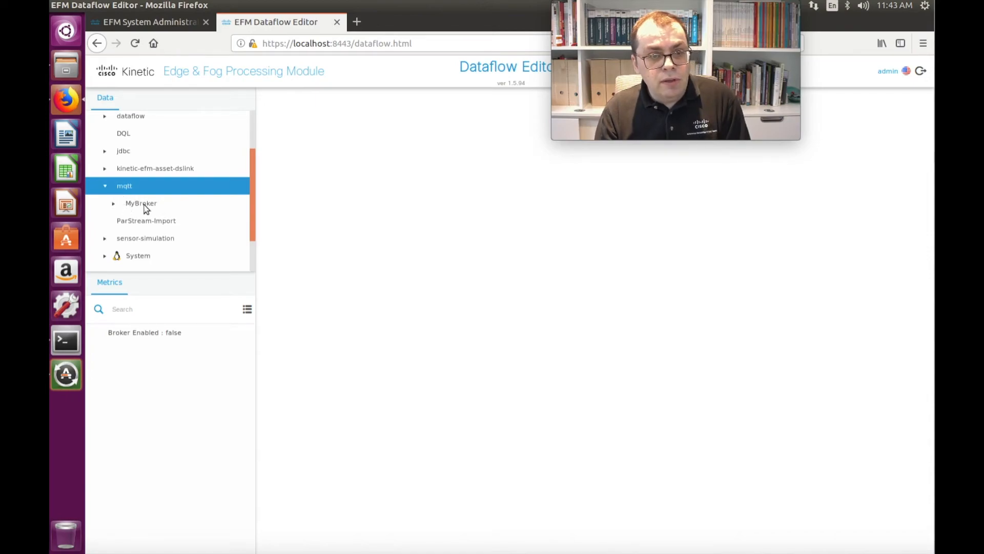
click(139, 205)
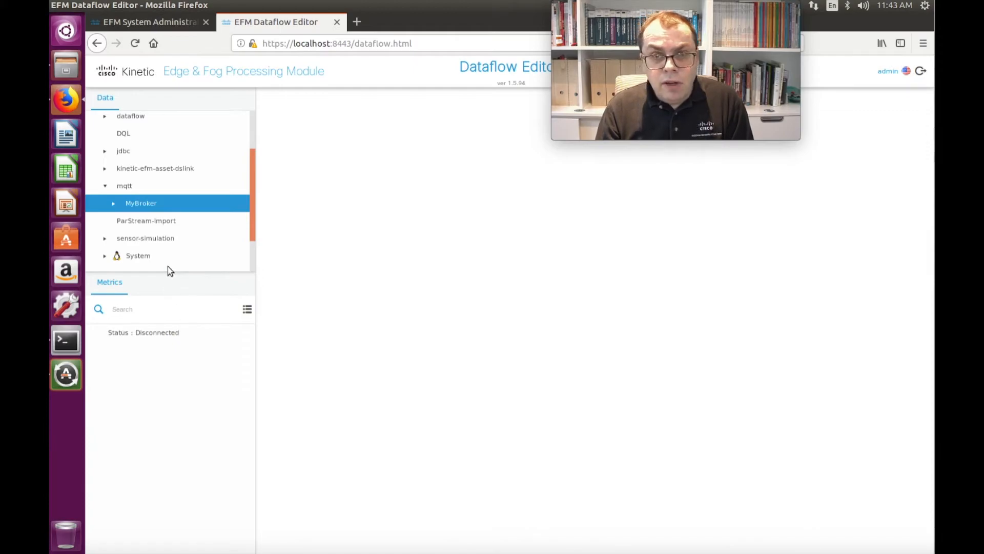
click(114, 203)
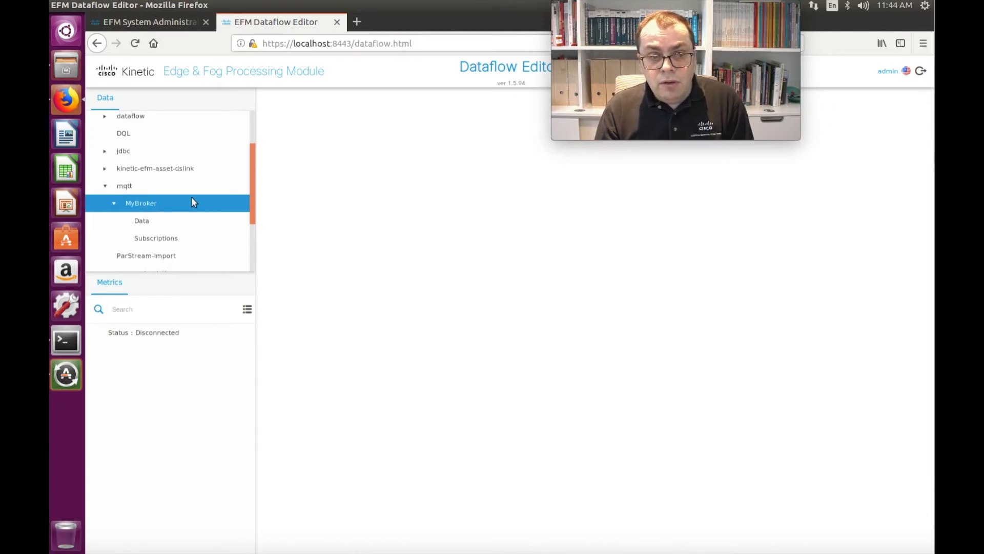
Step: Add a subscription named Sensors with the topic SensorsReader01/# under MyBroker's Subscriptions node
drag(254, 167, 253, 184)
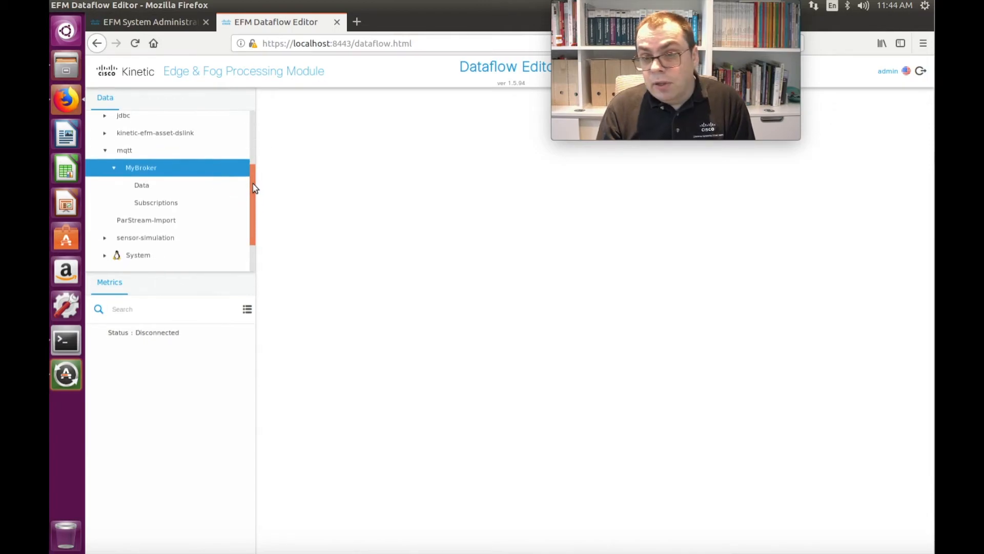
click(156, 203)
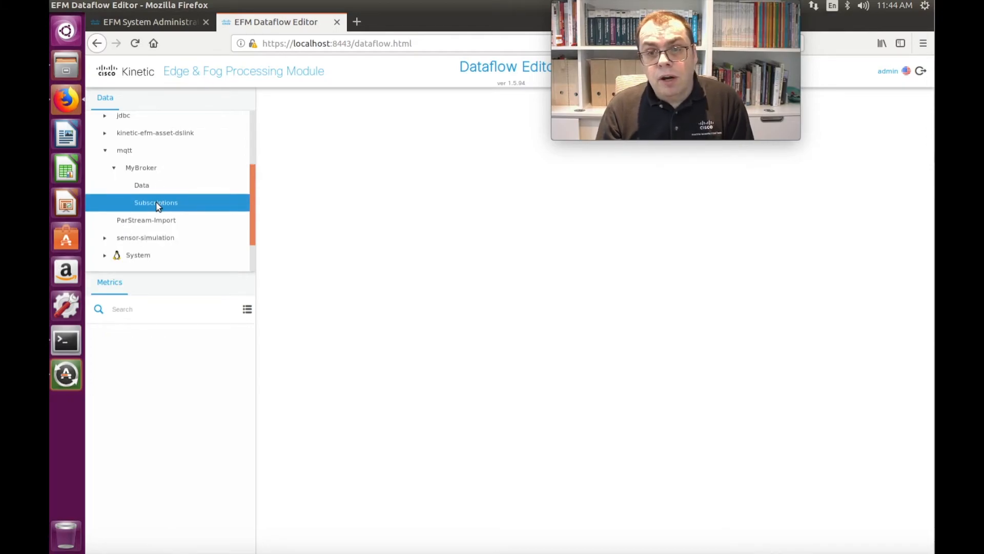
right_click(156, 203)
mouse_move(183, 213)
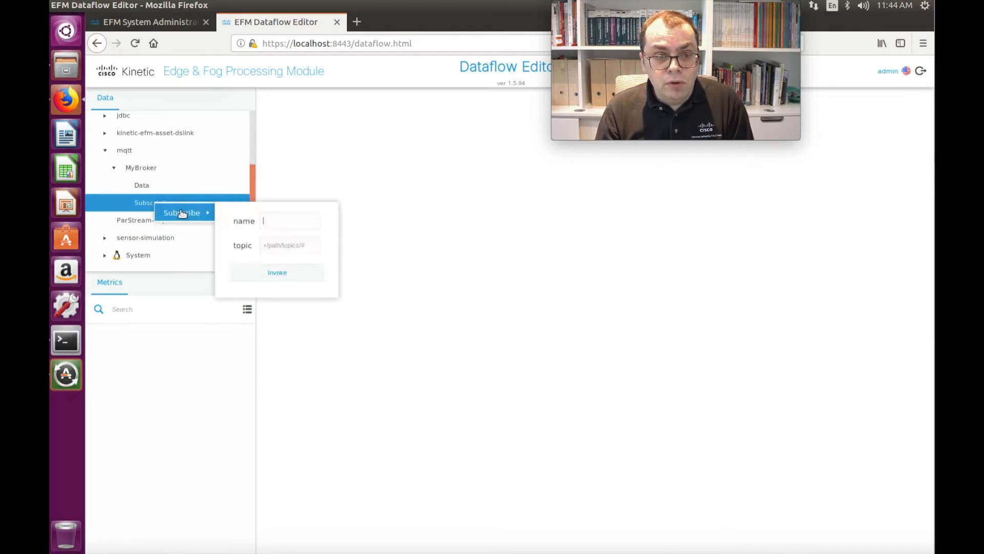
click(274, 220)
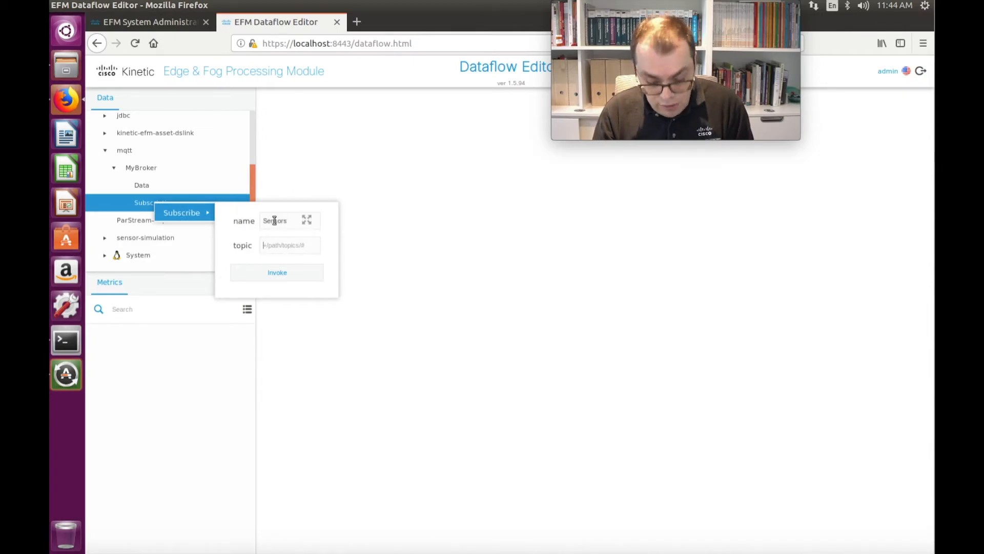
key(Tab)
text(S)
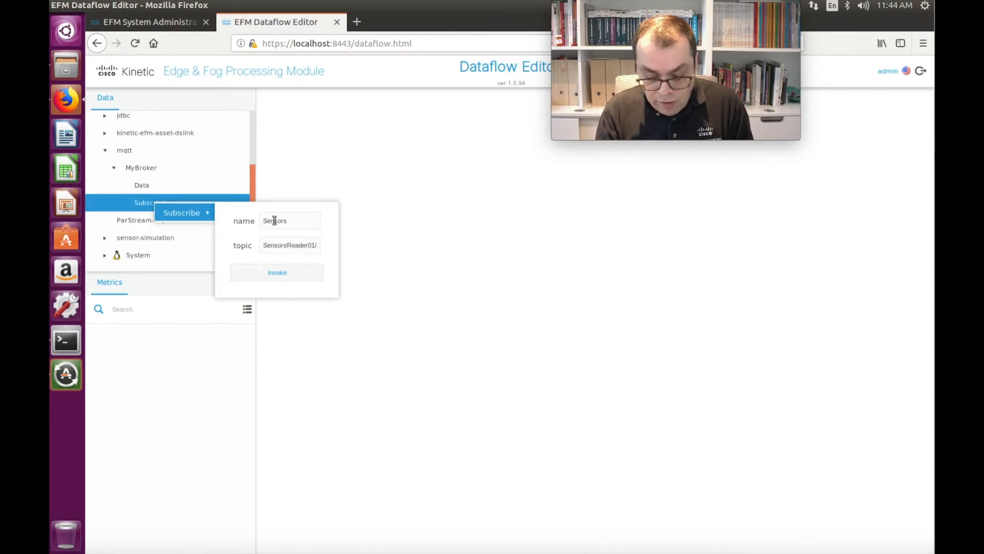
text(#)
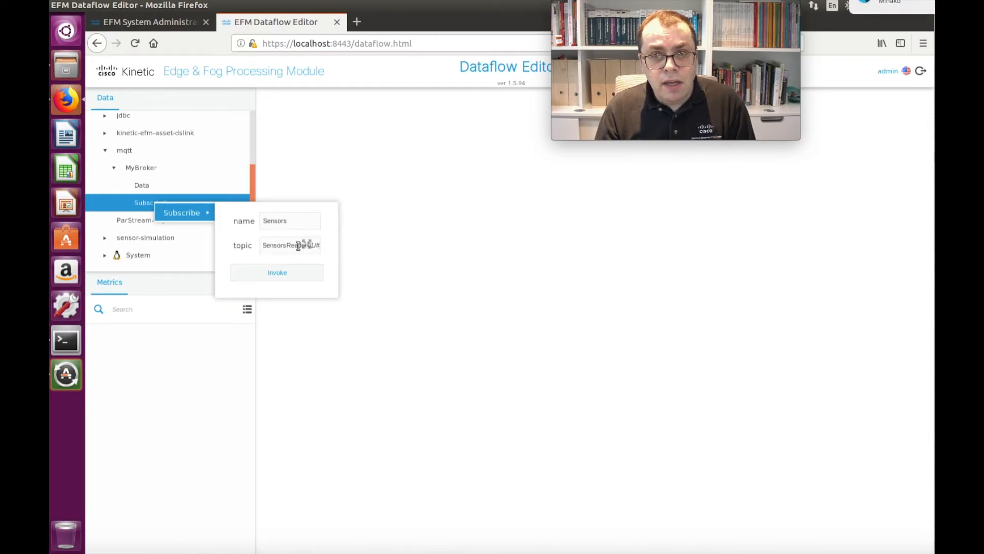
click(290, 274)
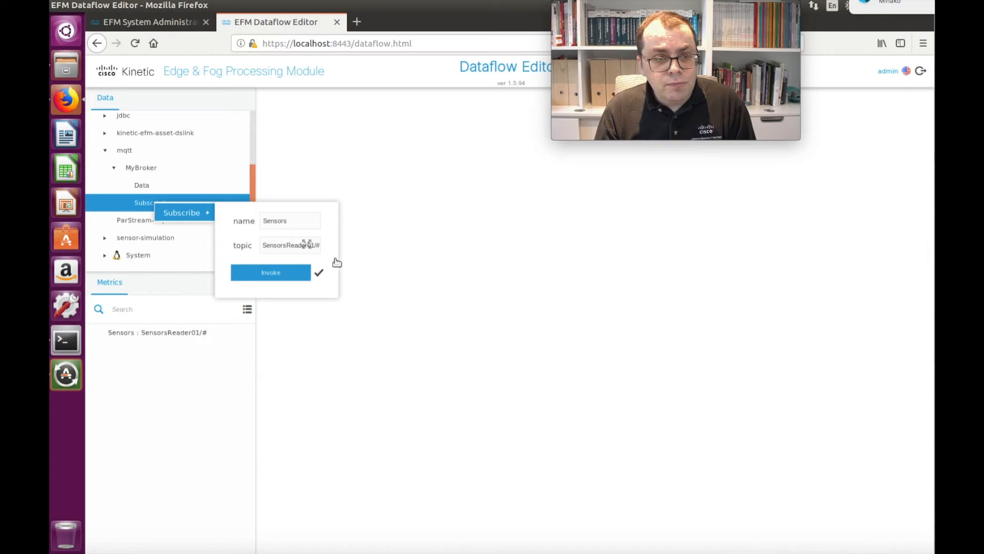
click(174, 332)
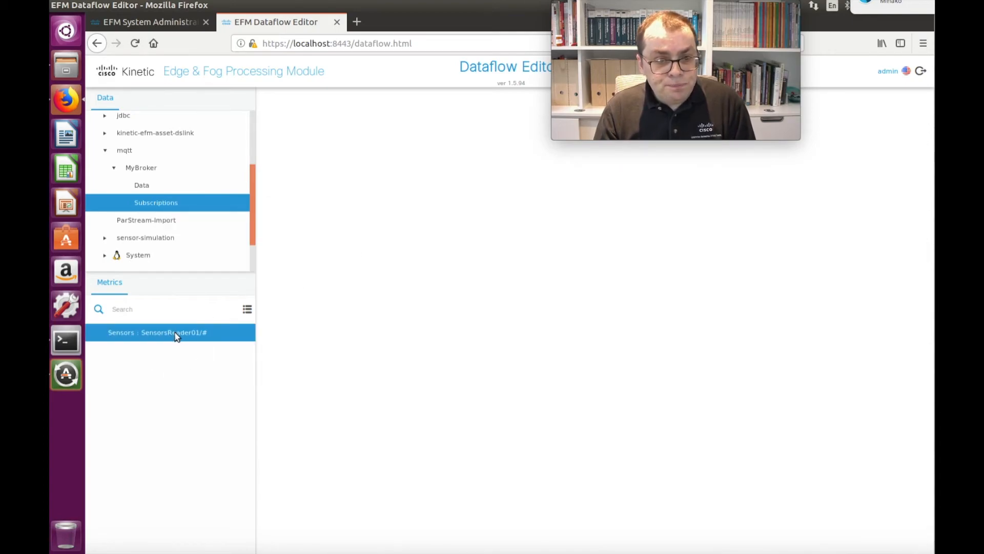
Step: Check MyBroker's connection status, then expand Data and SensorsReader01 to view the metrics of Carrier
click(144, 170)
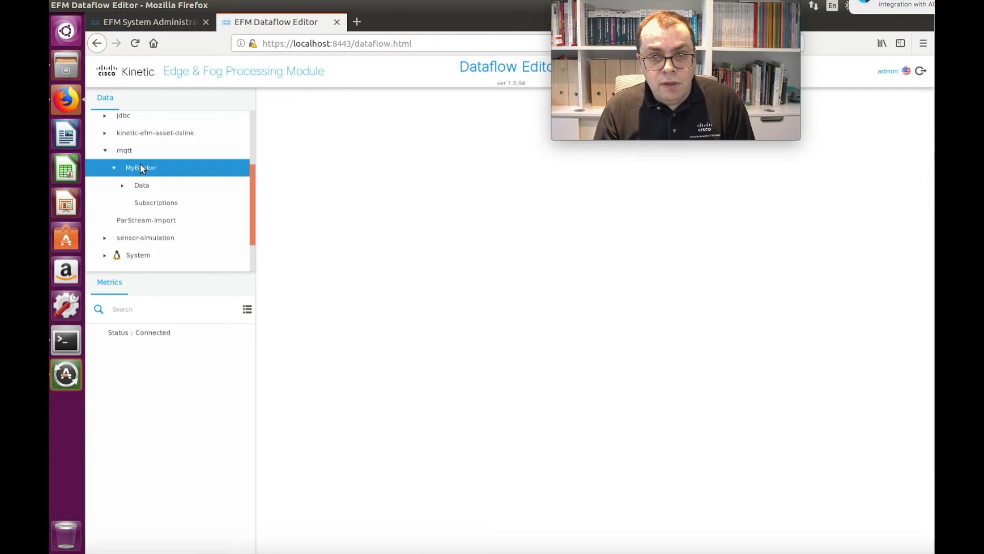
click(123, 186)
click(132, 204)
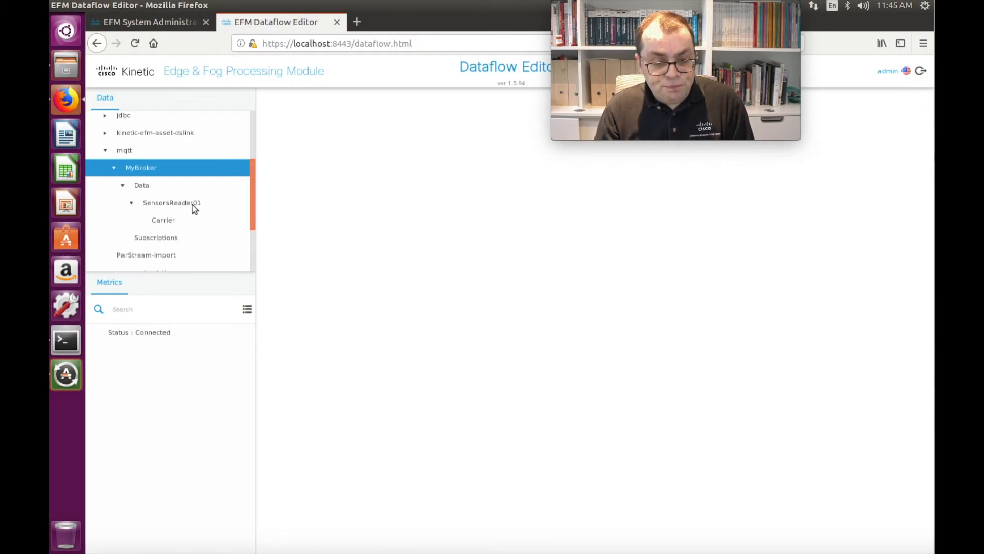
click(164, 221)
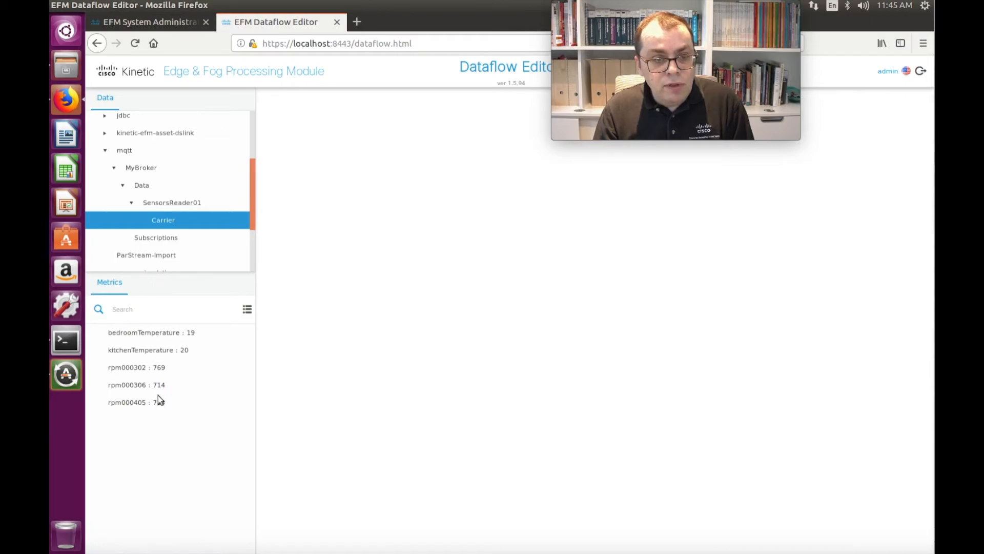
Step: Expand the dataflow node under downstream and its Test folder
drag(252, 218, 251, 154)
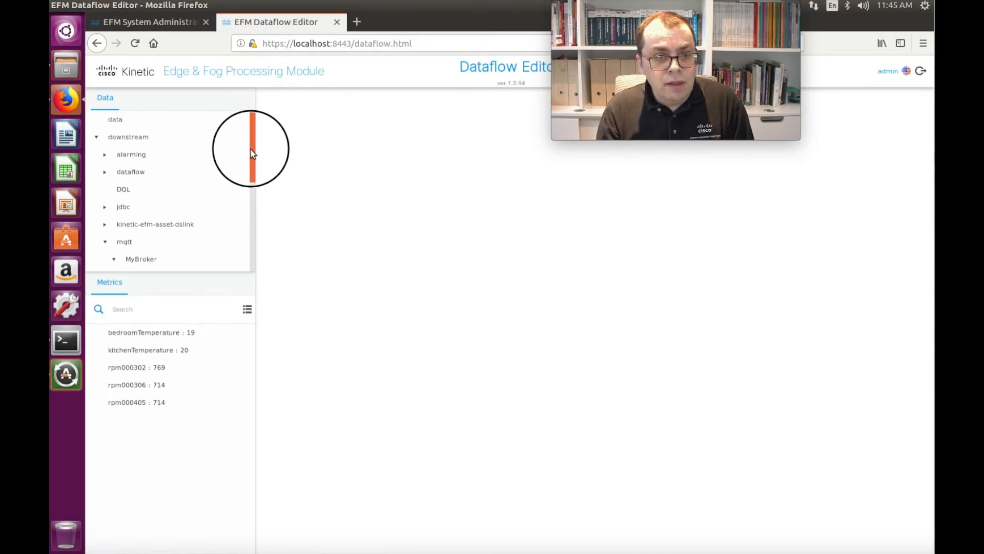
click(132, 177)
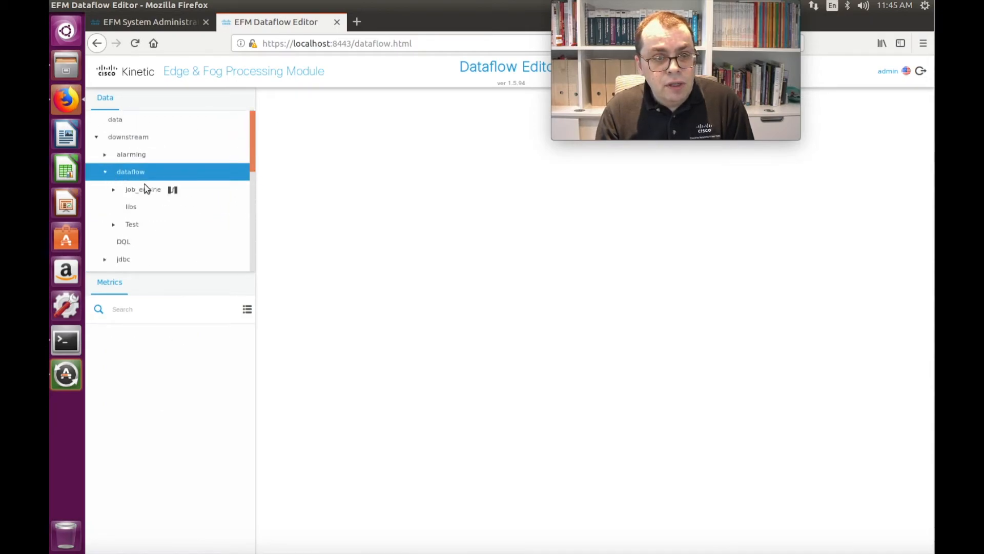
click(115, 224)
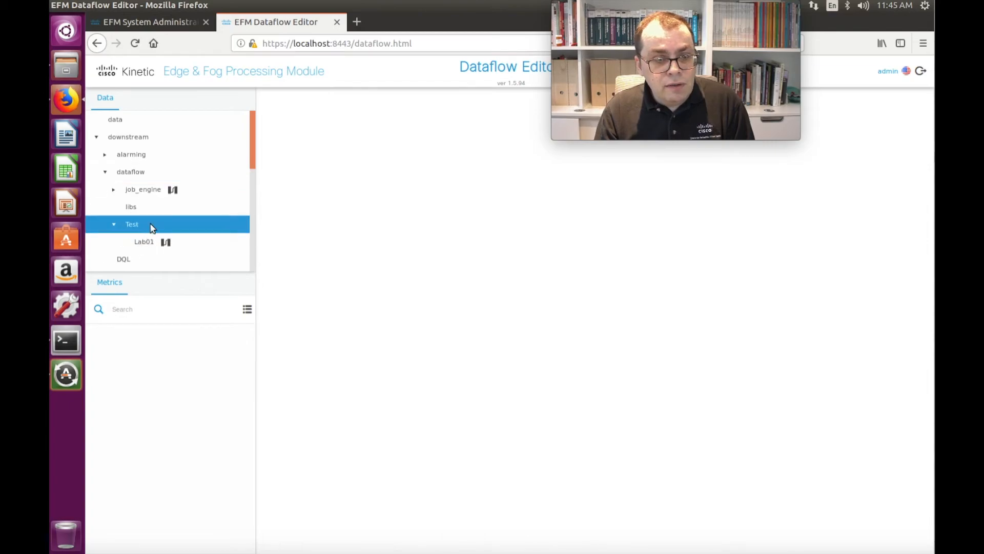
right_click(128, 175)
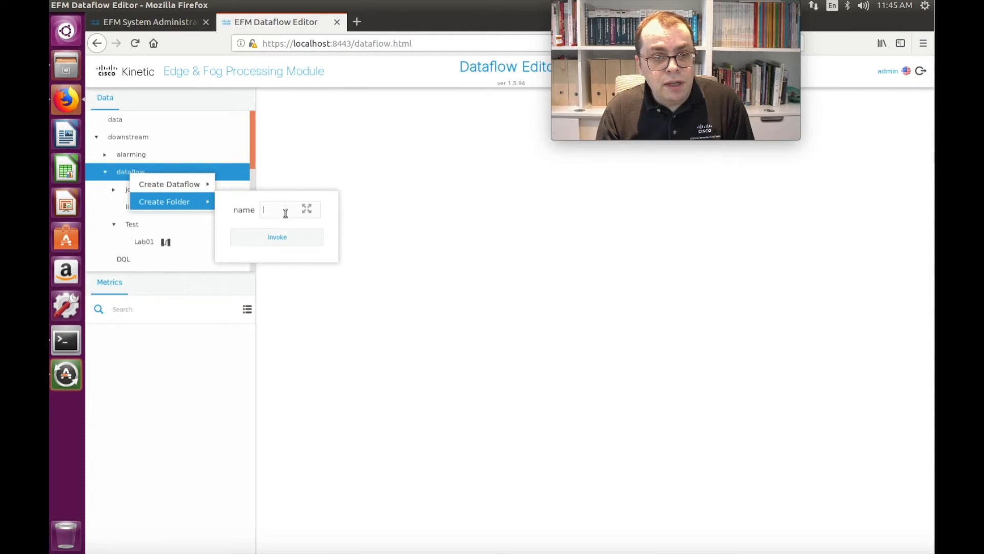
click(119, 173)
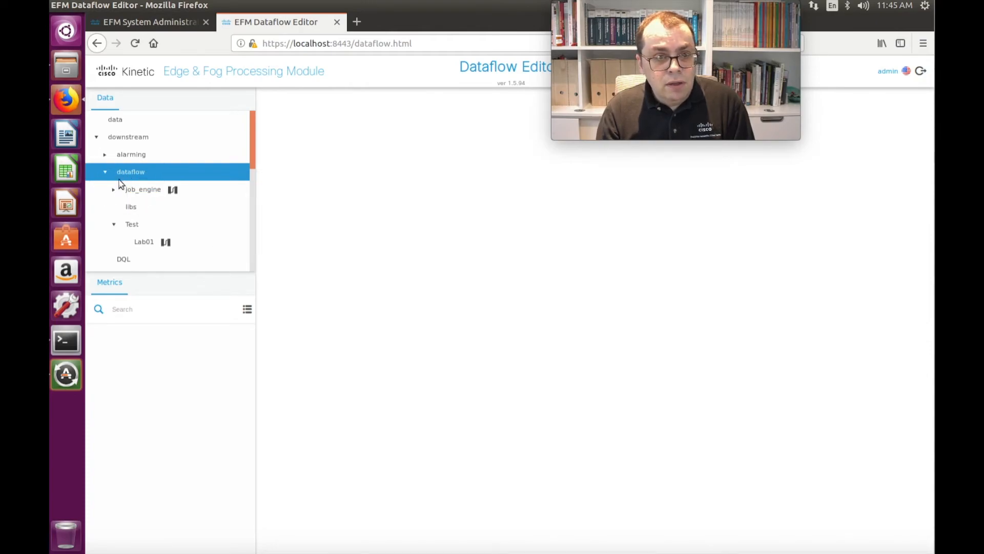
Step: Create a dataflow named Lab02 in the Test folder and open it for editing with a narrower data pane
click(136, 226)
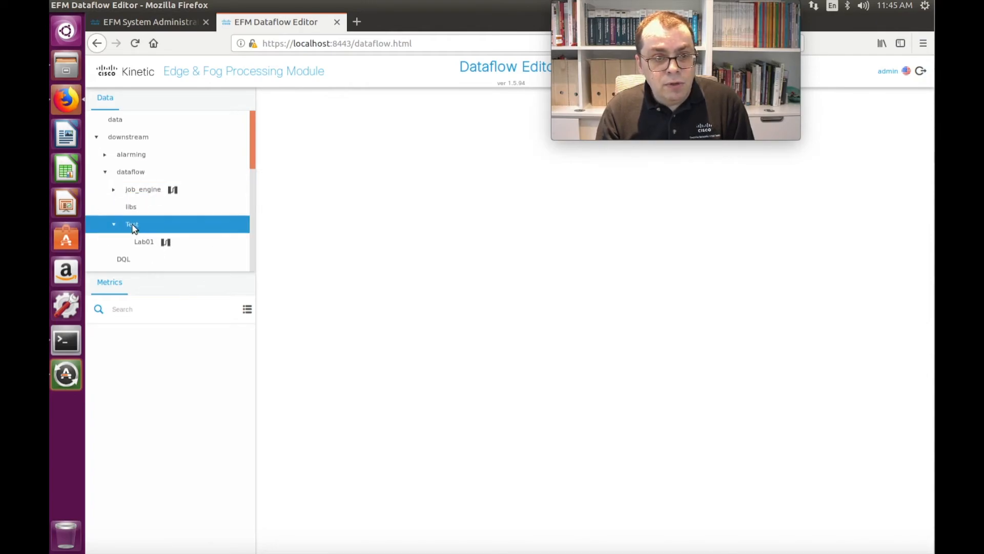
right_click(133, 228)
mouse_move(194, 270)
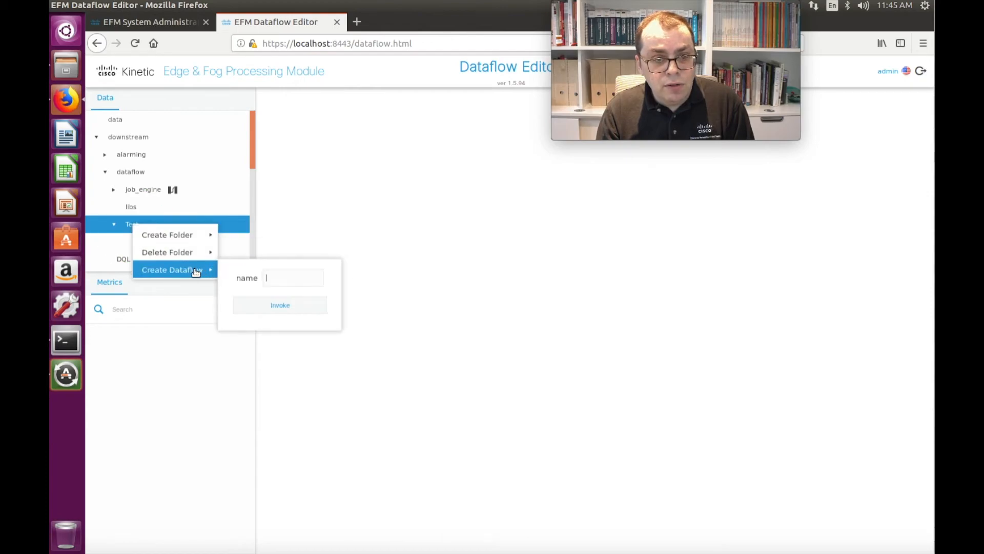
text(u)
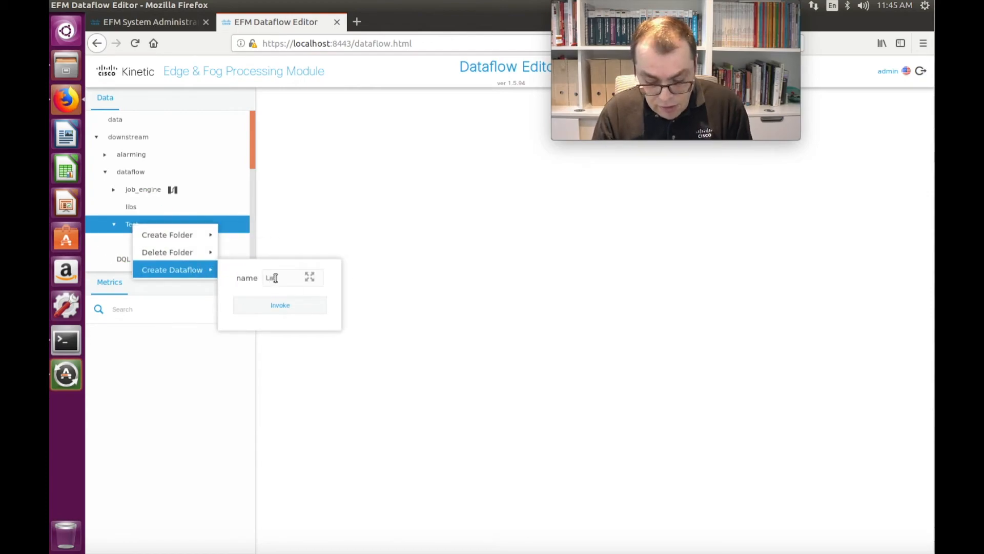
click(288, 300)
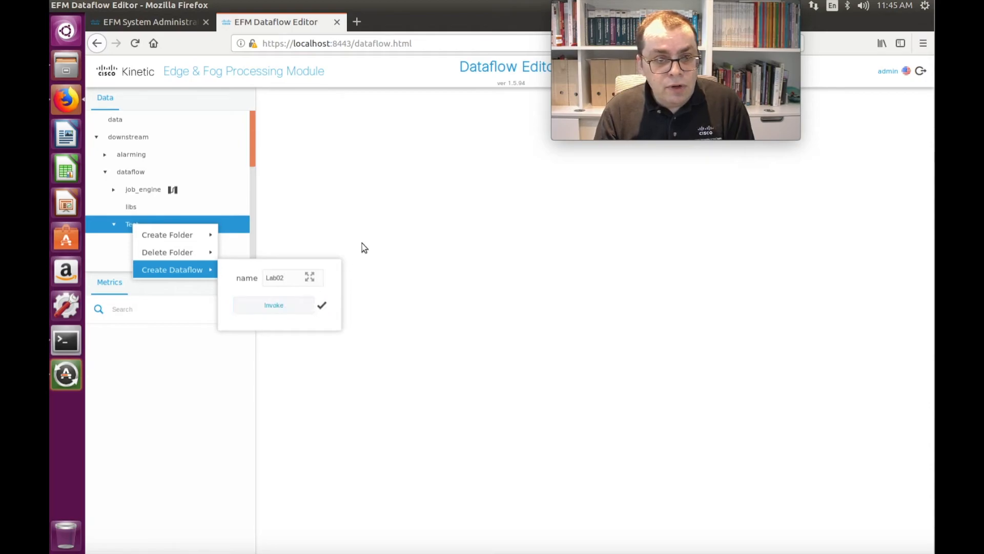
click(148, 263)
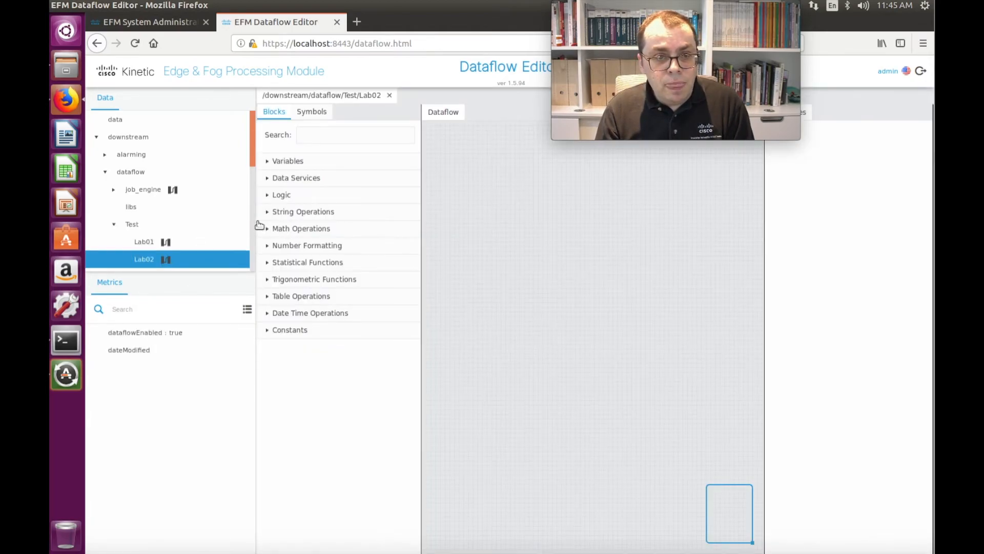
drag(254, 224, 220, 224)
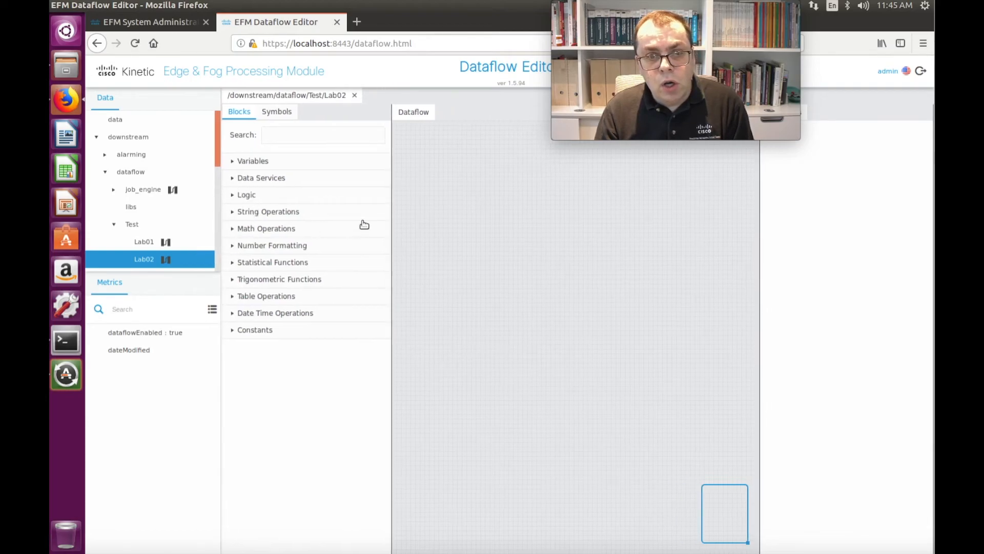
Step: Widen the dataflow canvas and place Carrier's bedroomTemperature and kitchenTemperature metrics on it as blocks, one below the other
drag(391, 216, 332, 220)
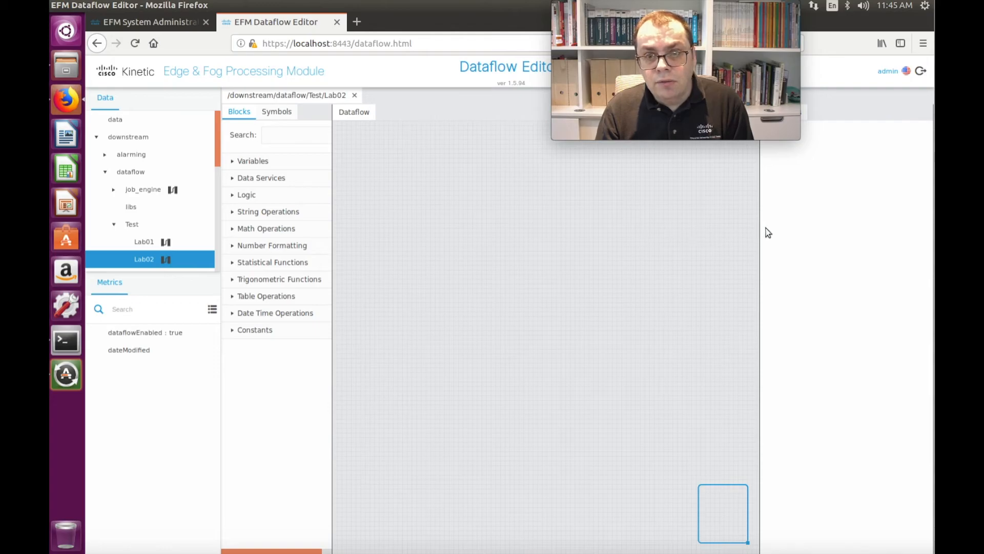
drag(760, 227, 819, 230)
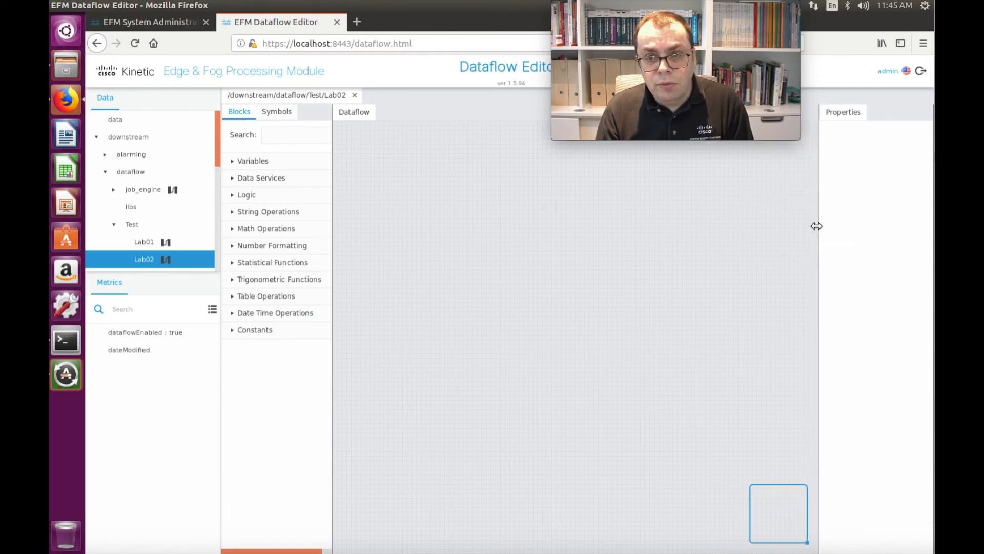
drag(218, 146, 204, 226)
click(175, 207)
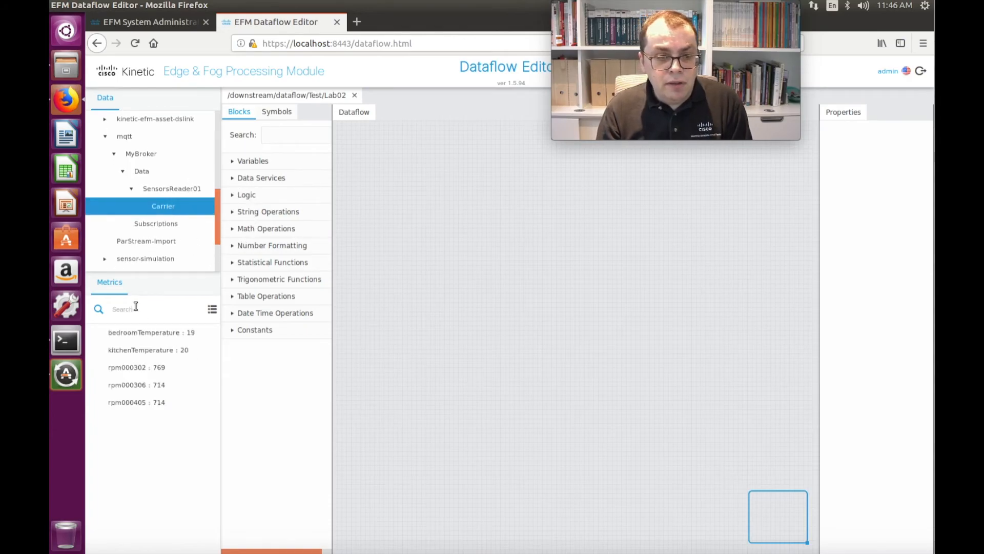
click(129, 333)
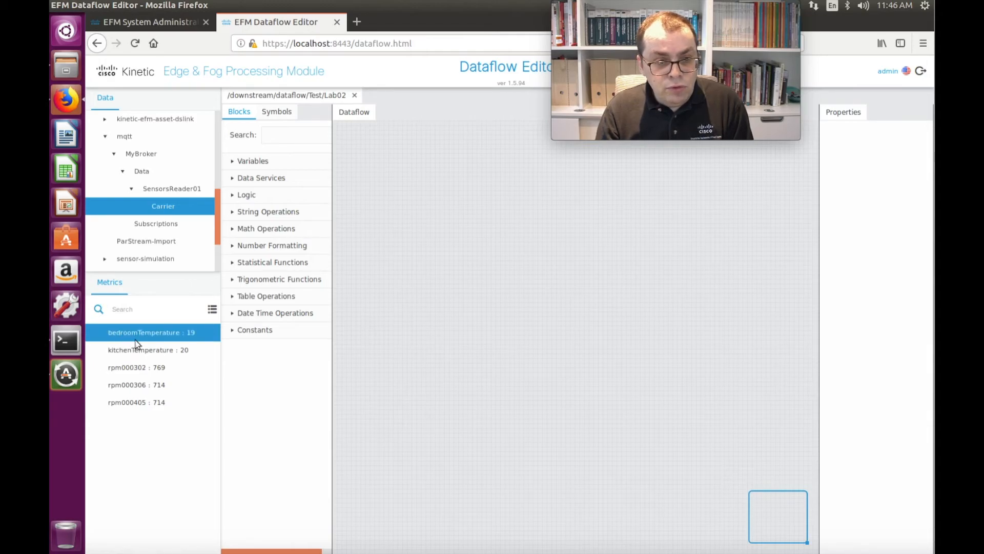
drag(122, 334, 384, 237)
drag(151, 351, 403, 304)
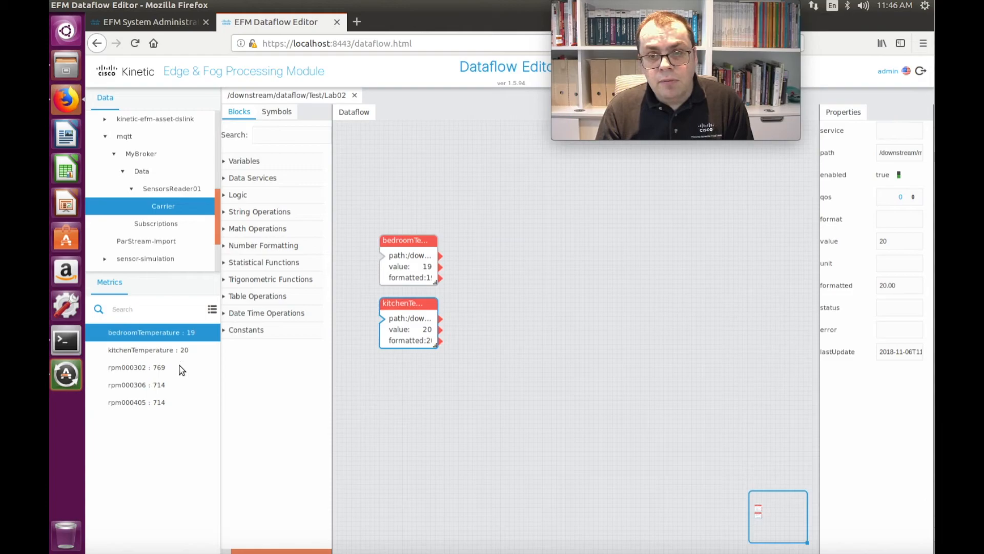
Step: Search the blocks for "real", add a Realtime Recorder beside the temperature blocks and give it two name/value pairs
click(286, 135)
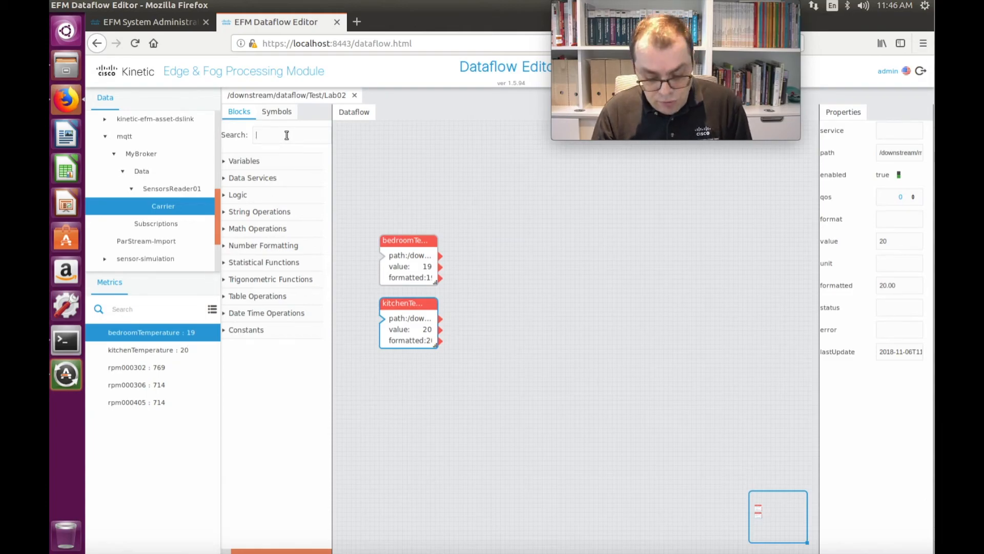
text(read)
key(BackSpace)
text(l)
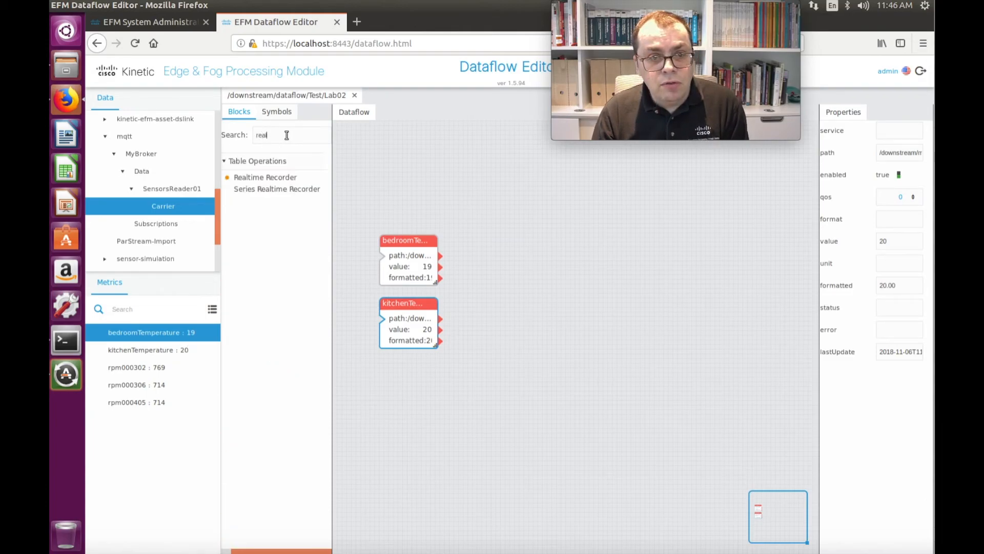
drag(240, 177, 535, 263)
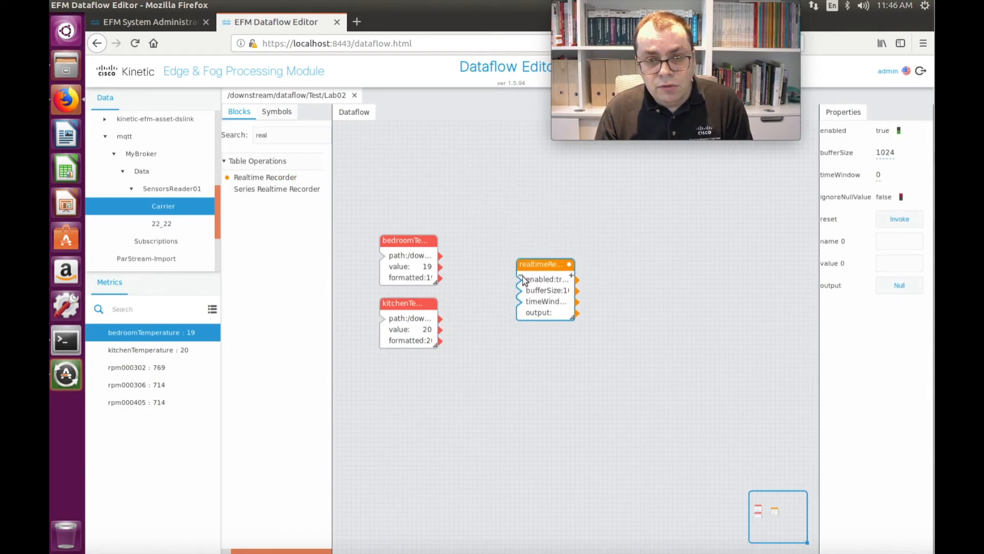
click(520, 277)
click(573, 277)
click(573, 277)
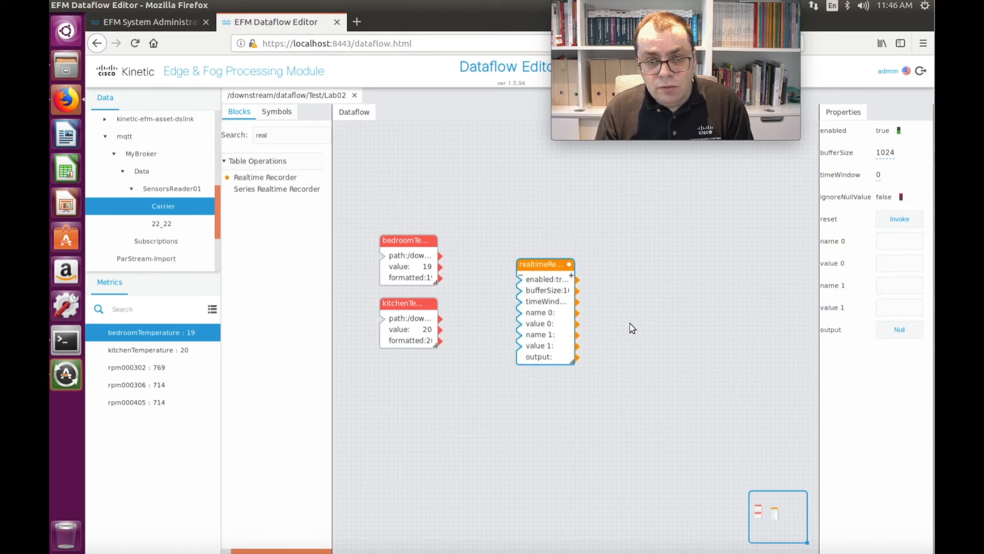
Step: Set the recorder's name 0 to BedRoom and name 1 to Kitchen, and link the matching temperature values to value 0 and value 1
click(896, 241)
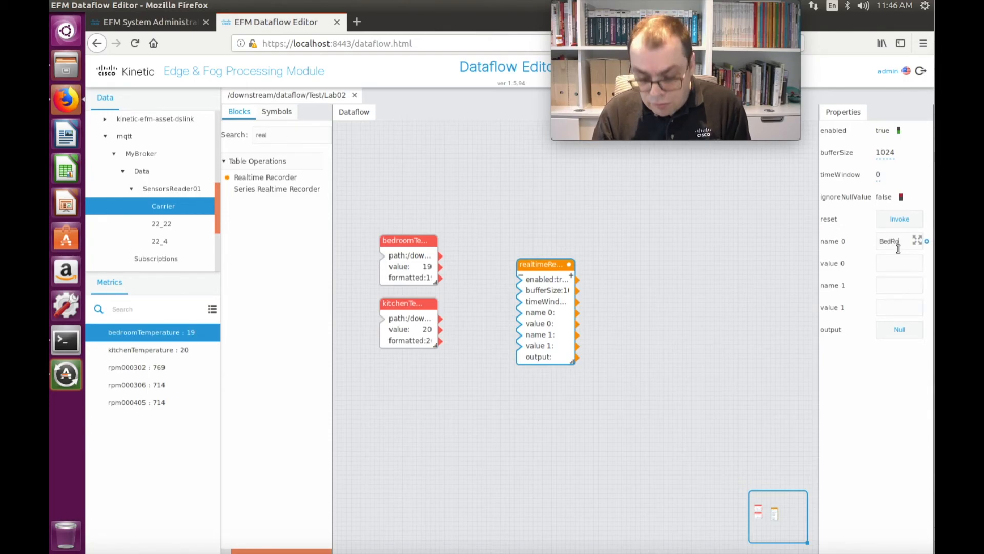
click(889, 287)
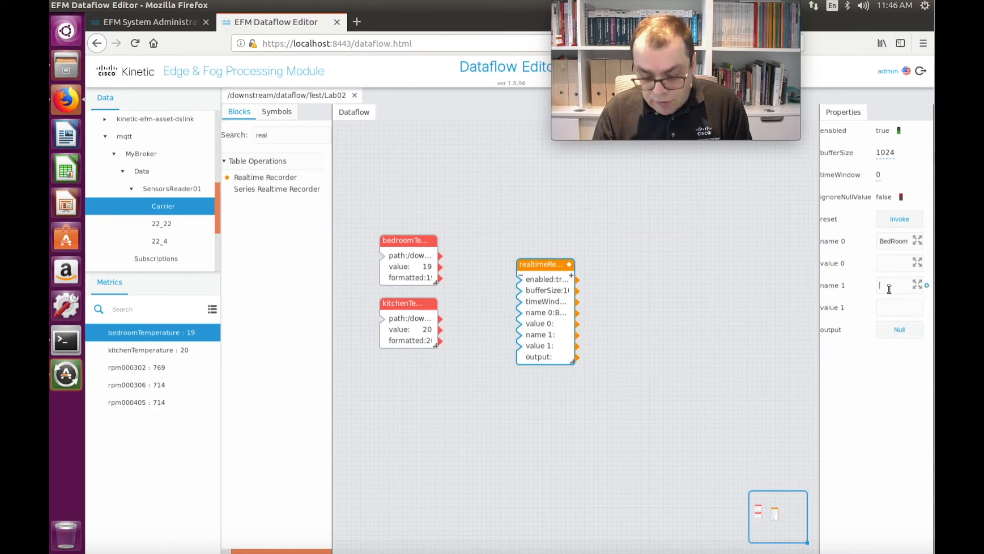
text(Kitchen)
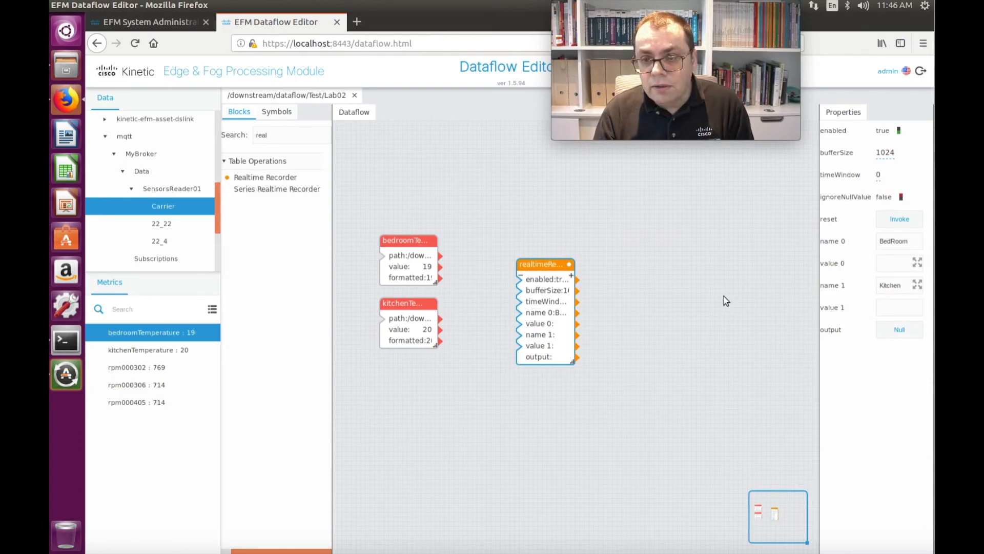
click(724, 296)
click(556, 312)
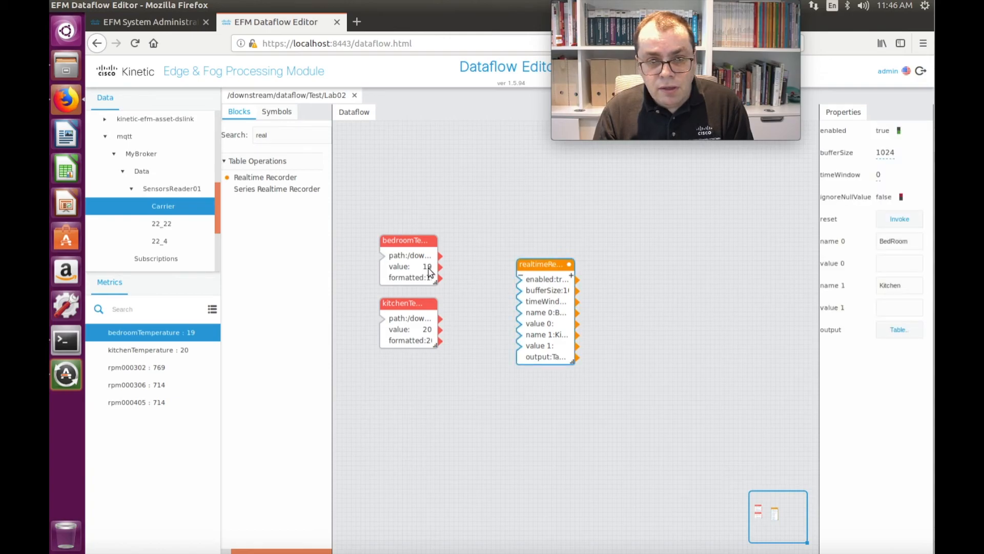
drag(439, 267, 519, 323)
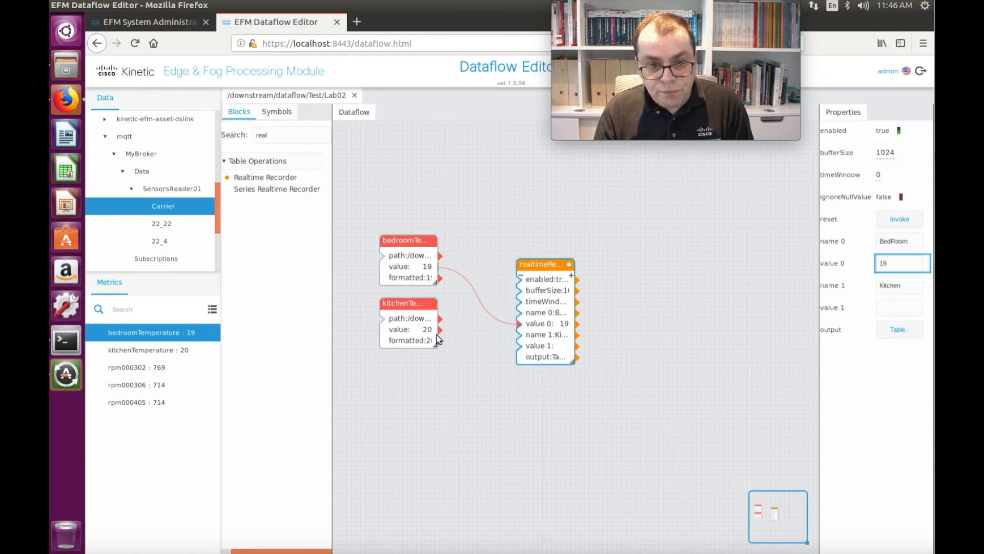
drag(440, 329, 520, 346)
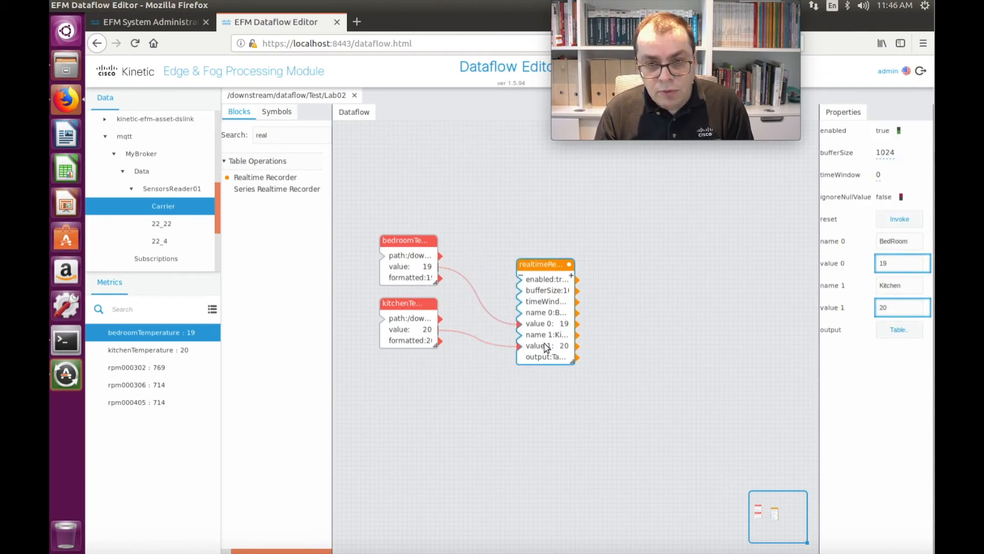
Step: View the recorder's output table with the timestamp column widened to show the full timestamps
click(899, 330)
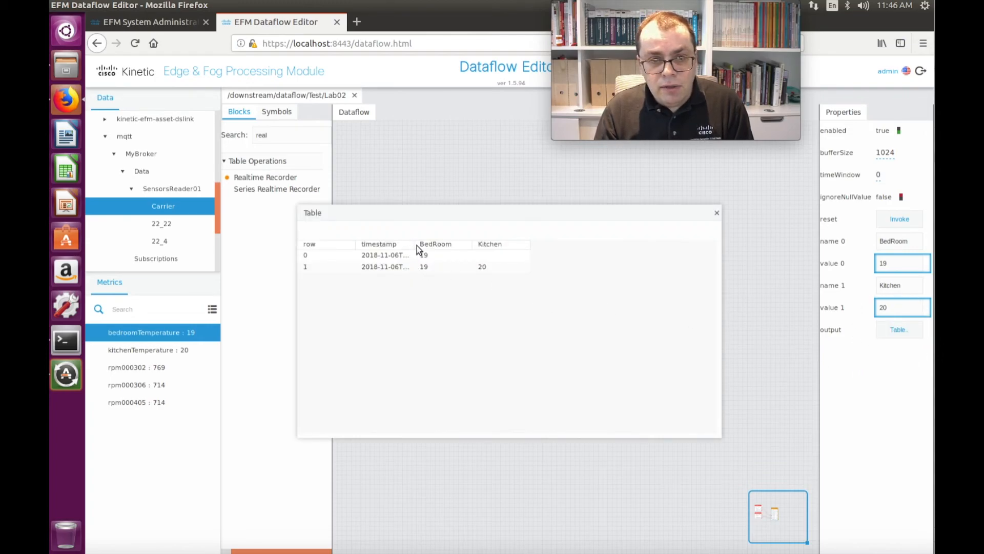
drag(416, 247, 447, 245)
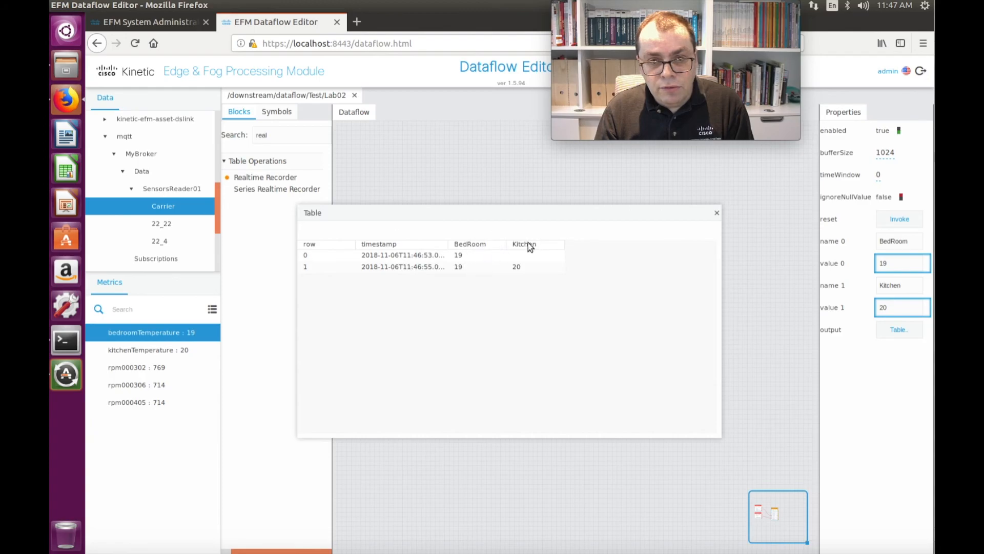
drag(445, 248, 478, 247)
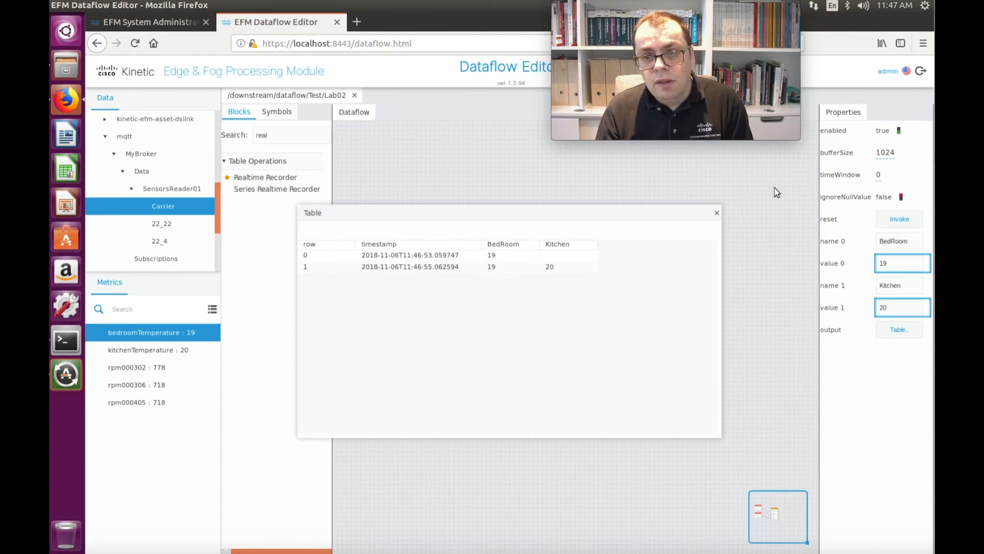
click(149, 21)
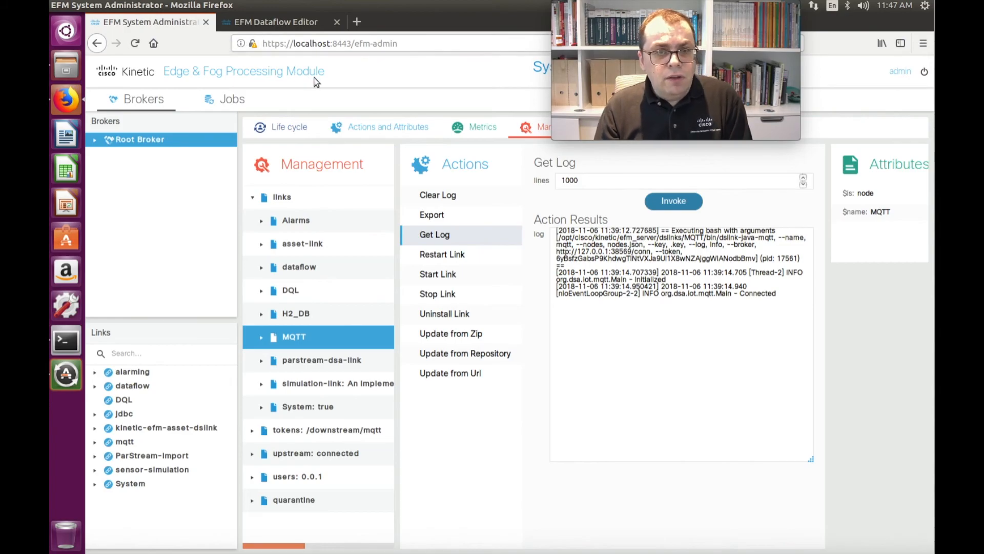
click(269, 18)
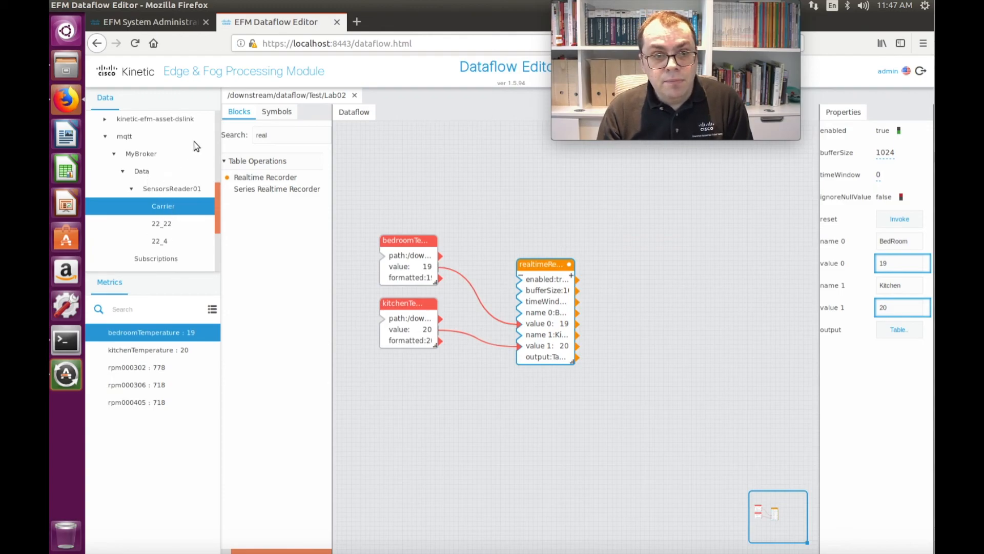
Step: Switch to the EFM System Administrator and uninstall the H2_DB link
click(156, 19)
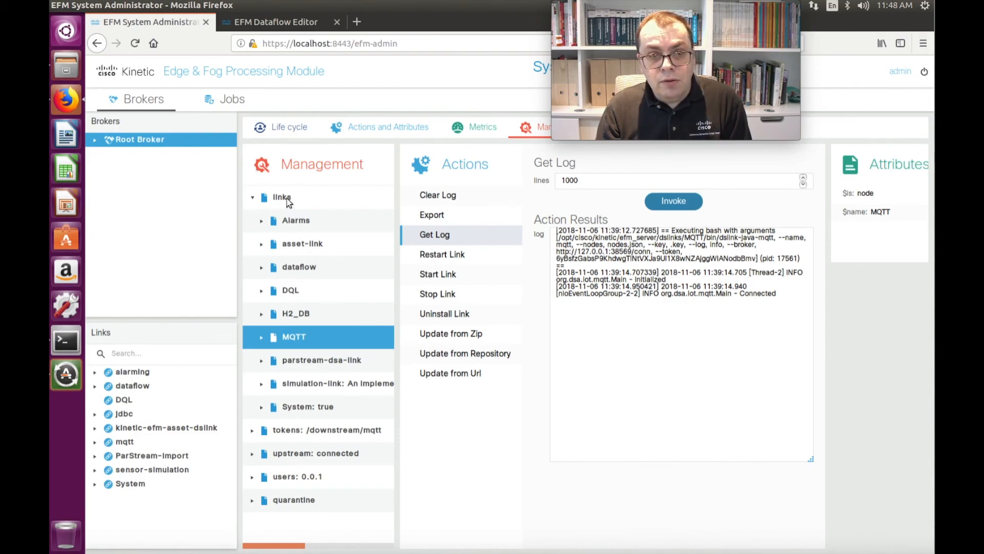
click(287, 199)
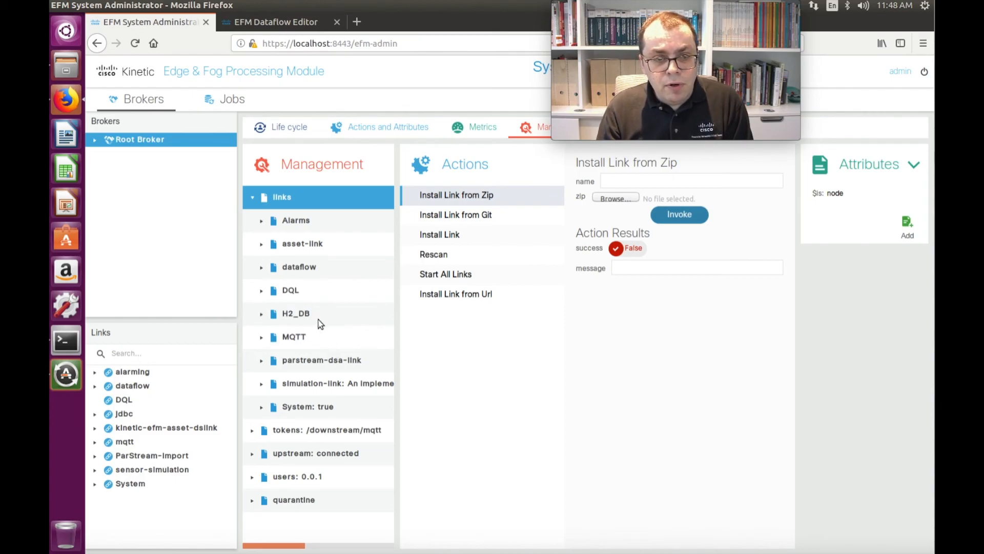
click(287, 315)
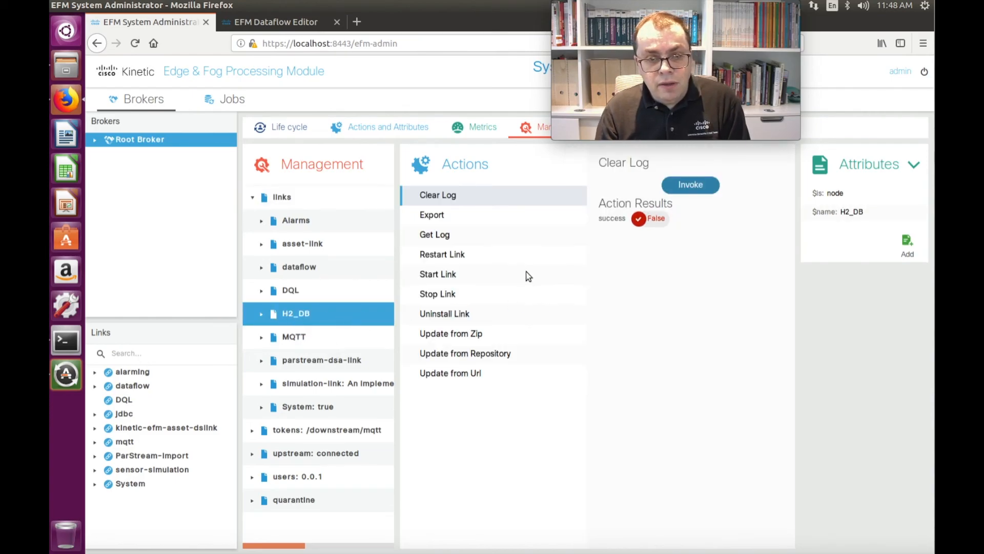
click(450, 317)
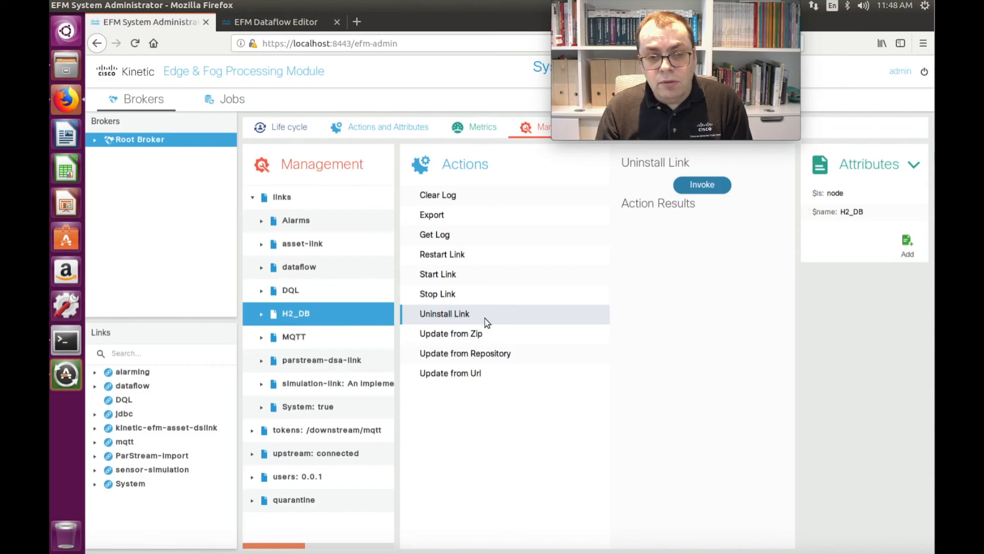
click(702, 186)
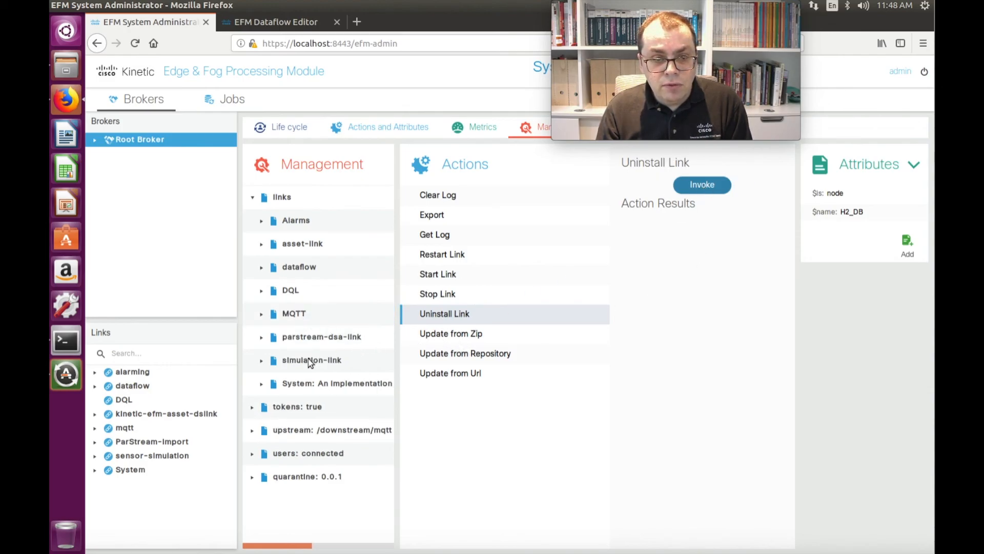
Step: Uninstall the simulation-link as well
click(312, 361)
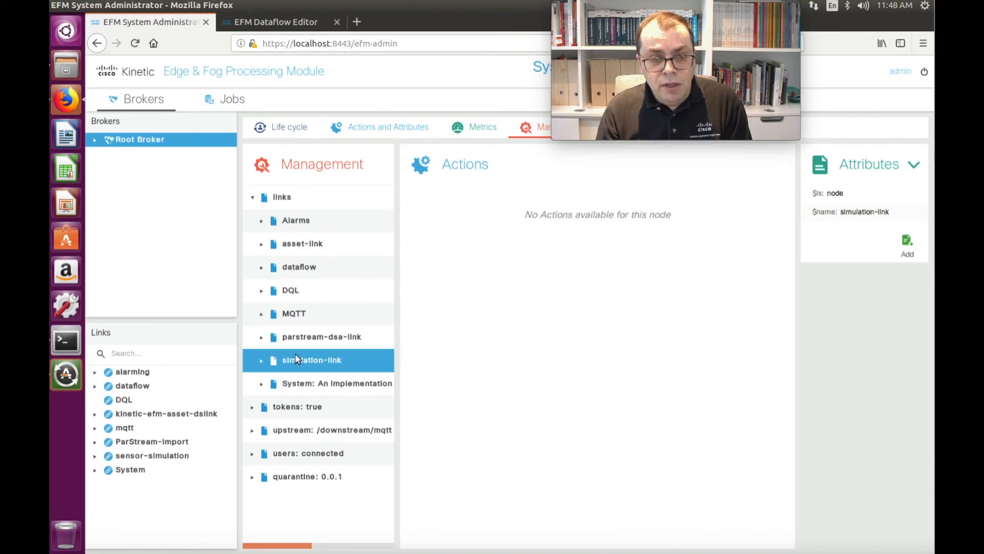
click(438, 314)
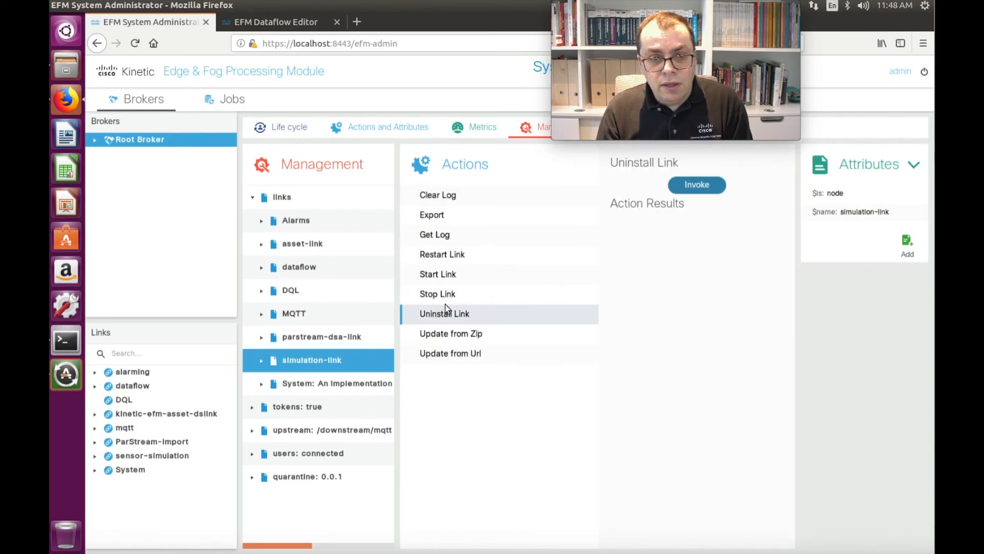
click(682, 189)
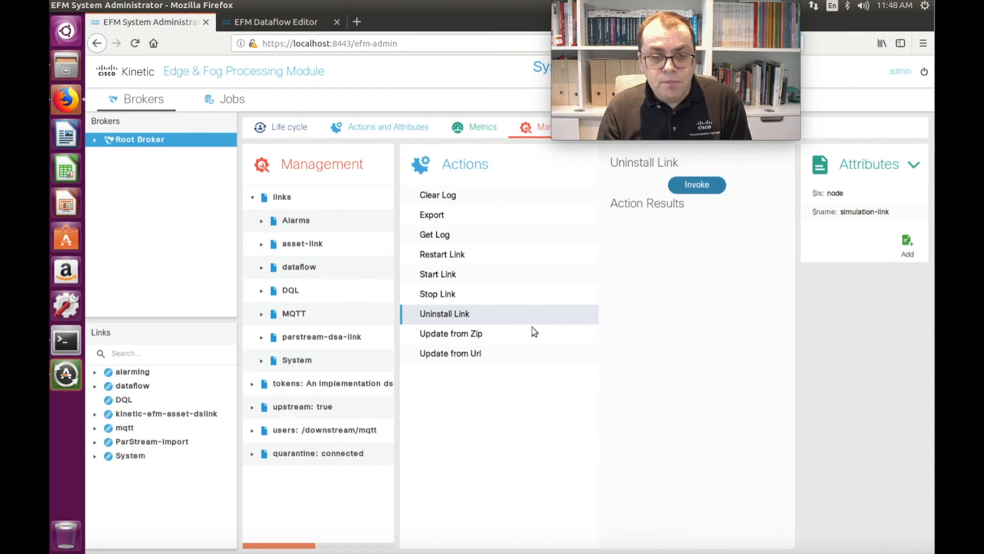